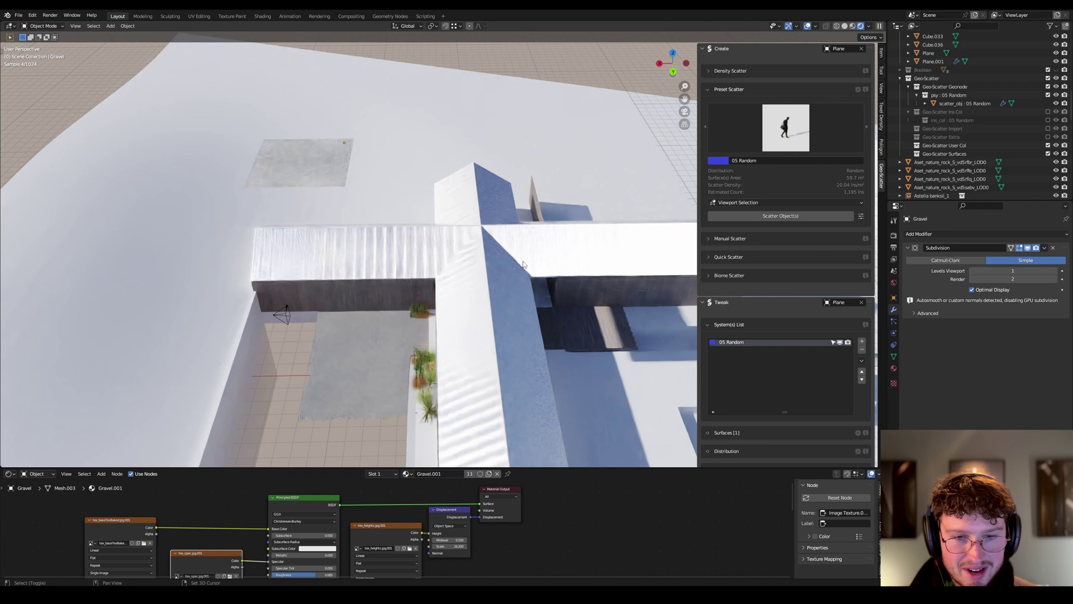
# Examine the courtyard's existing gravel ground and the planting beside it up close.
pyautogui.moveTo(523, 264); pyautogui.dragTo(523, 264, button='middle')
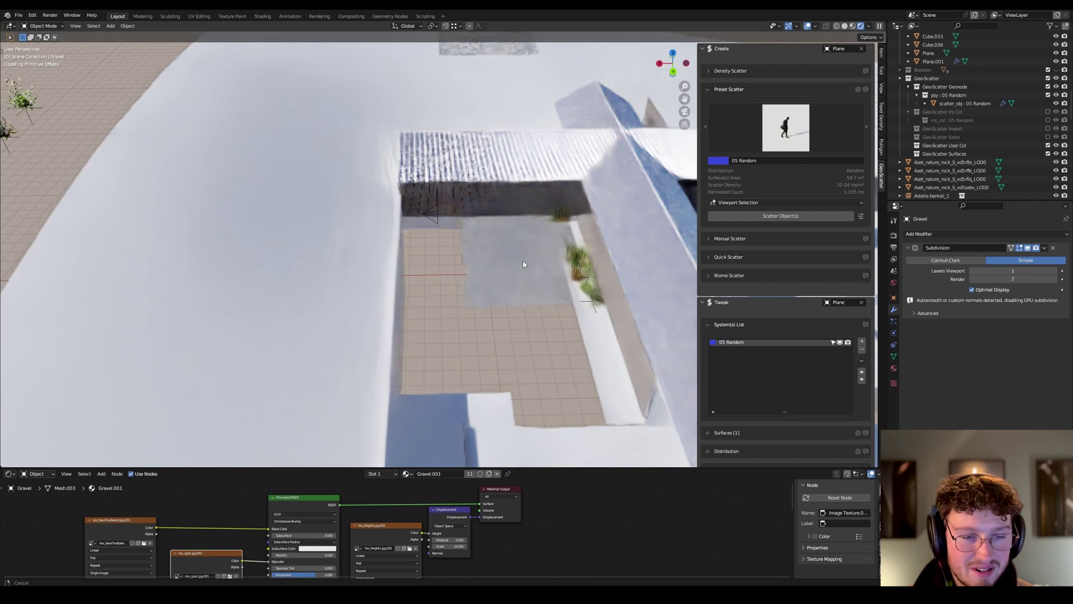
pyautogui.moveTo(523, 264); pyautogui.dragTo(395, 313, button='middle')
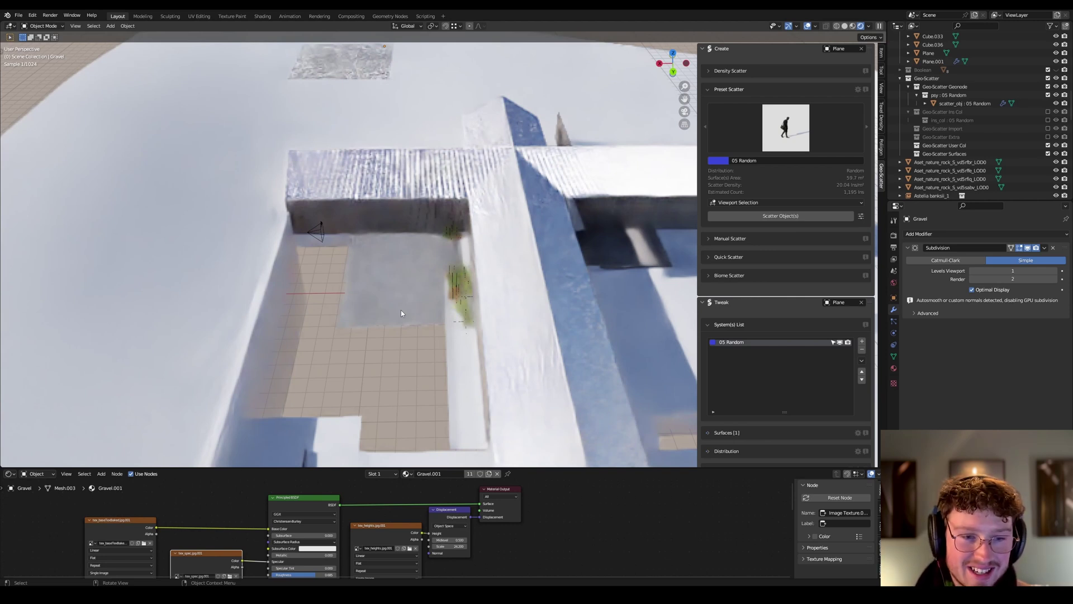
pyautogui.scroll(5, 401, 309)
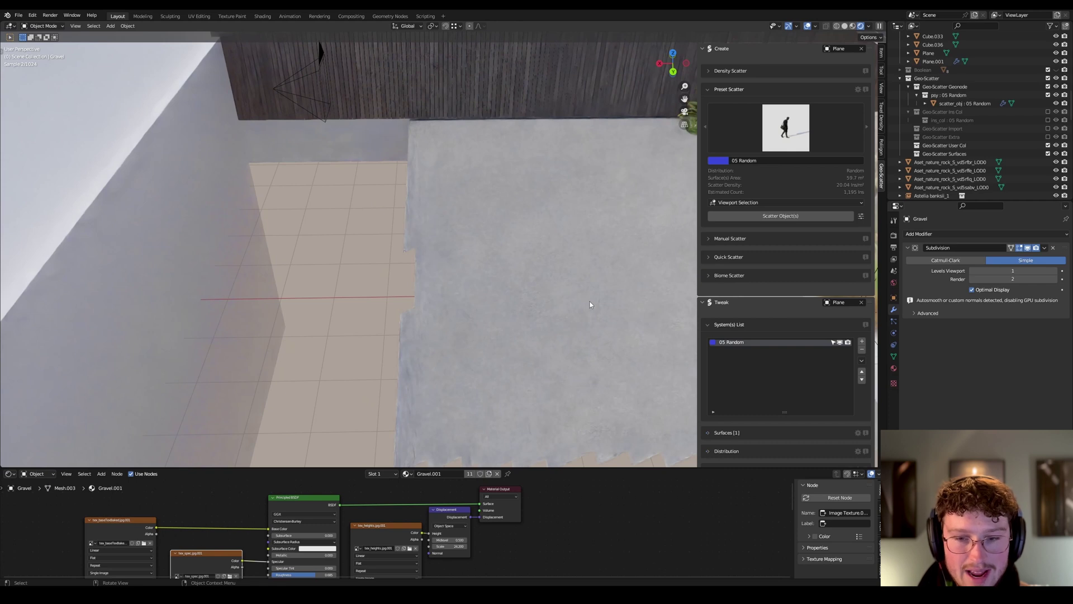
pyautogui.moveTo(590, 304); pyautogui.dragTo(404, 296, button='middle')
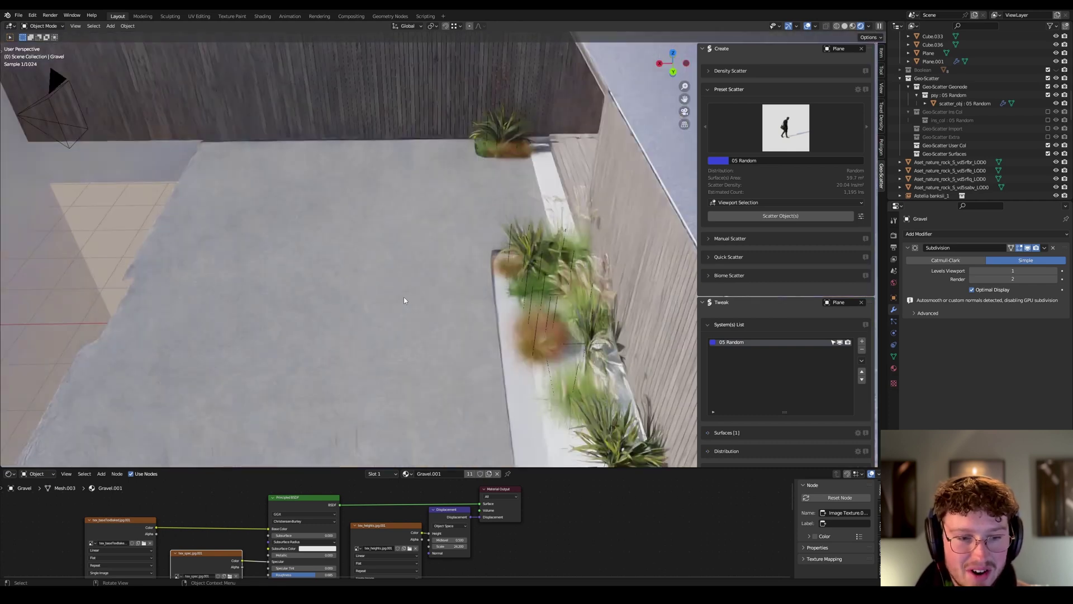
pyautogui.hotkey('shift', 'alt', 'z')
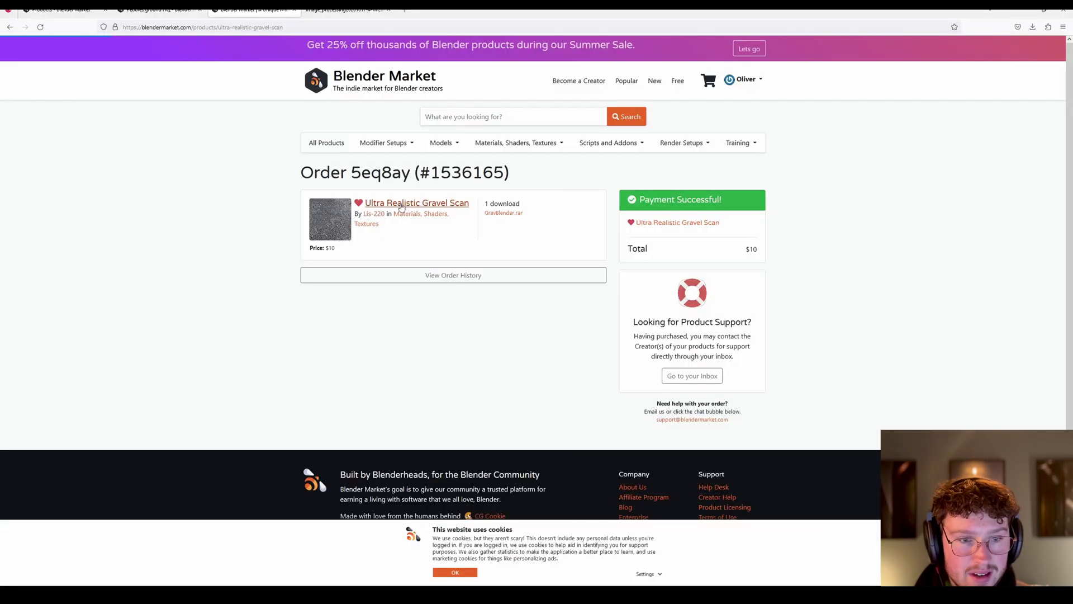
# Open the Ultra Realistic Gravel Scan product page on Blender Market, browse its preview images, and return to Blender.
pyautogui.click(402, 204)
pyautogui.click(519, 341)
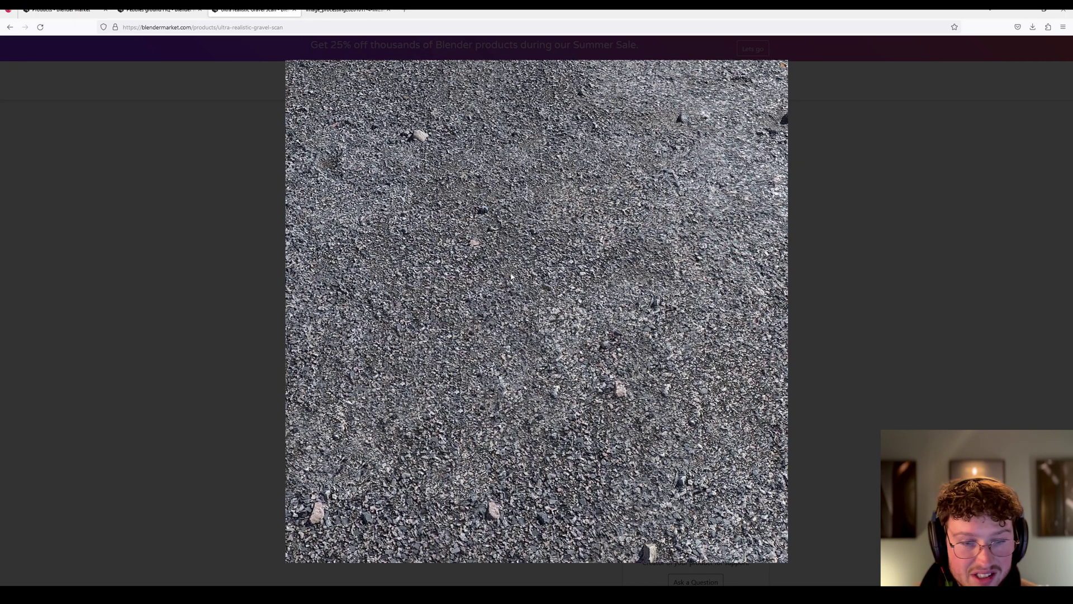
pyautogui.click(755, 299)
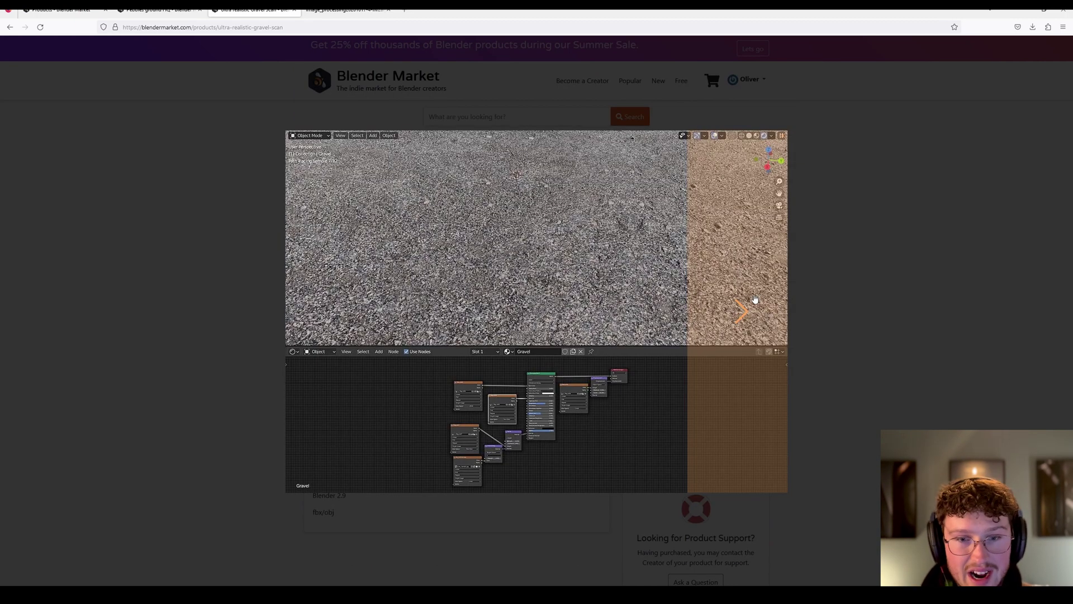
pyautogui.click(755, 299)
pyautogui.click(824, 249)
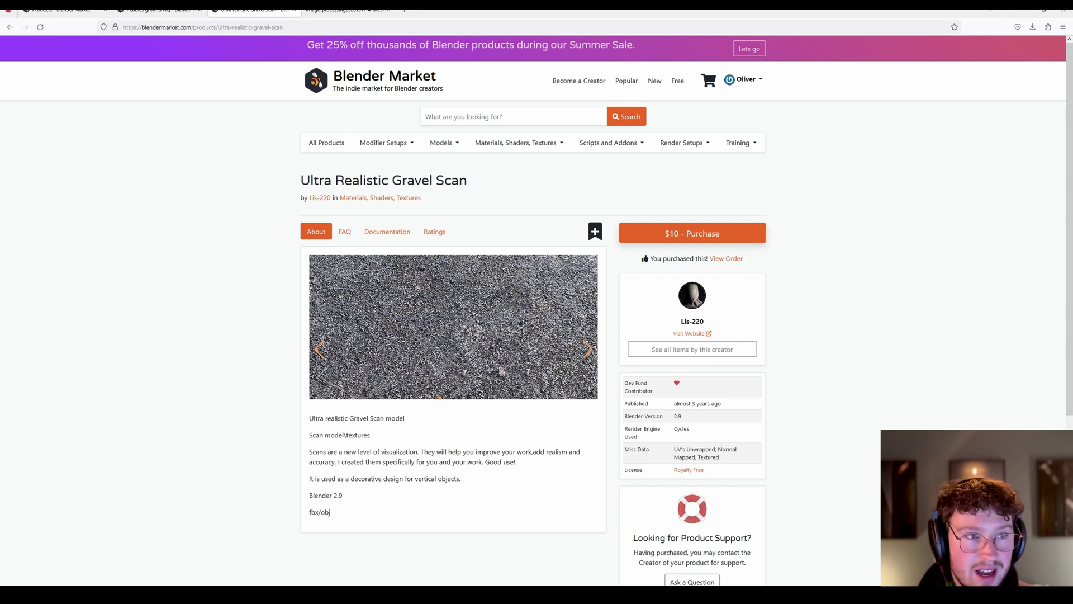
pyautogui.click(1025, 9)
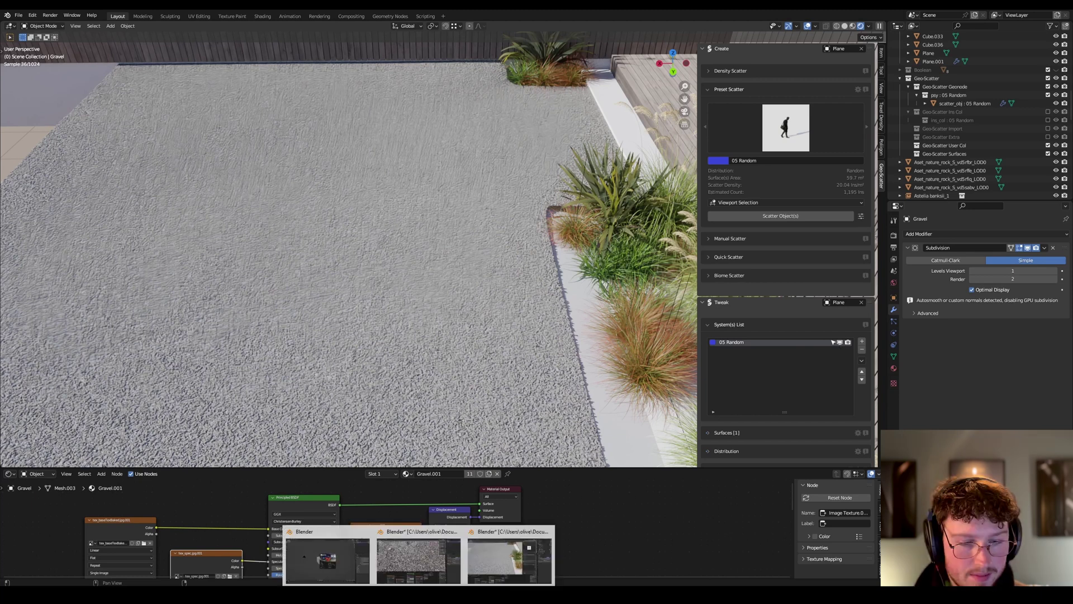
# Examine the gravel scan in the other open Blender file and close that file.
pyautogui.click(418, 556)
pyautogui.scroll(-6, 573, 309)
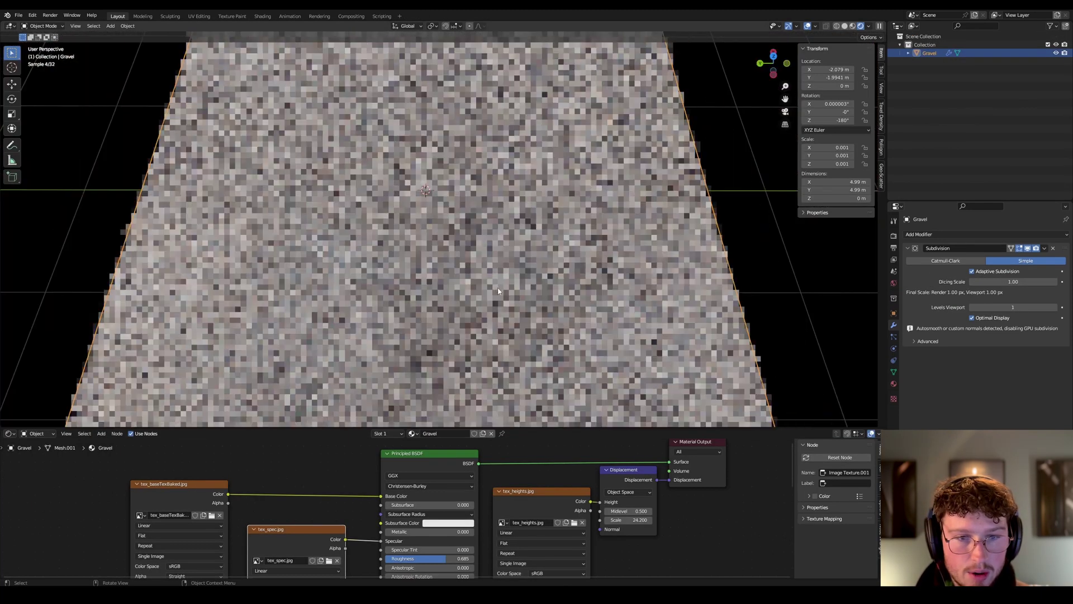
pyautogui.click(718, 189)
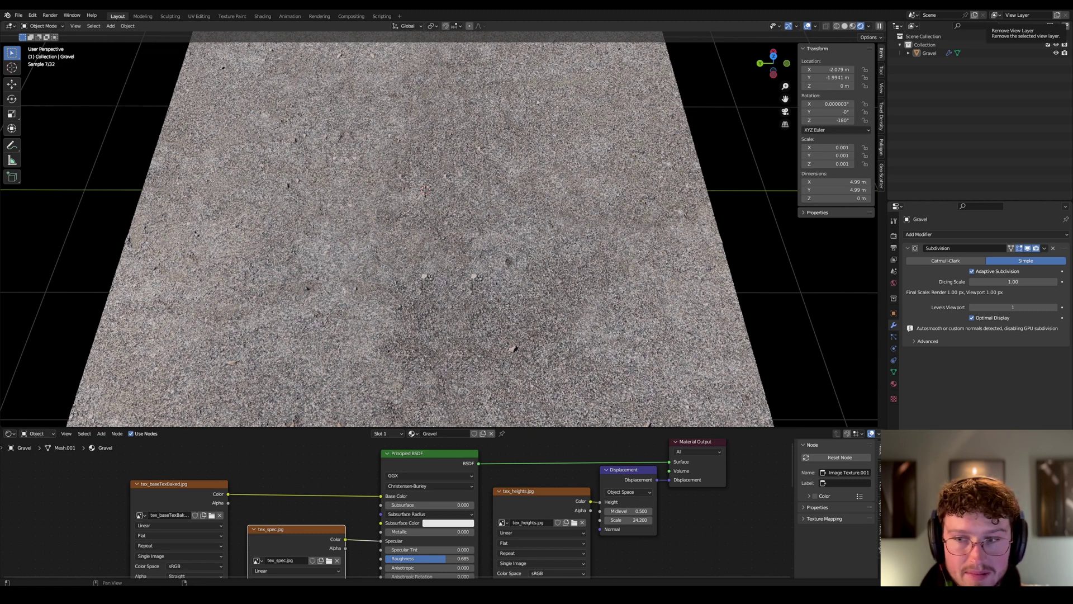
pyautogui.hotkey('ctrl', 'q')
pyautogui.click(552, 313)
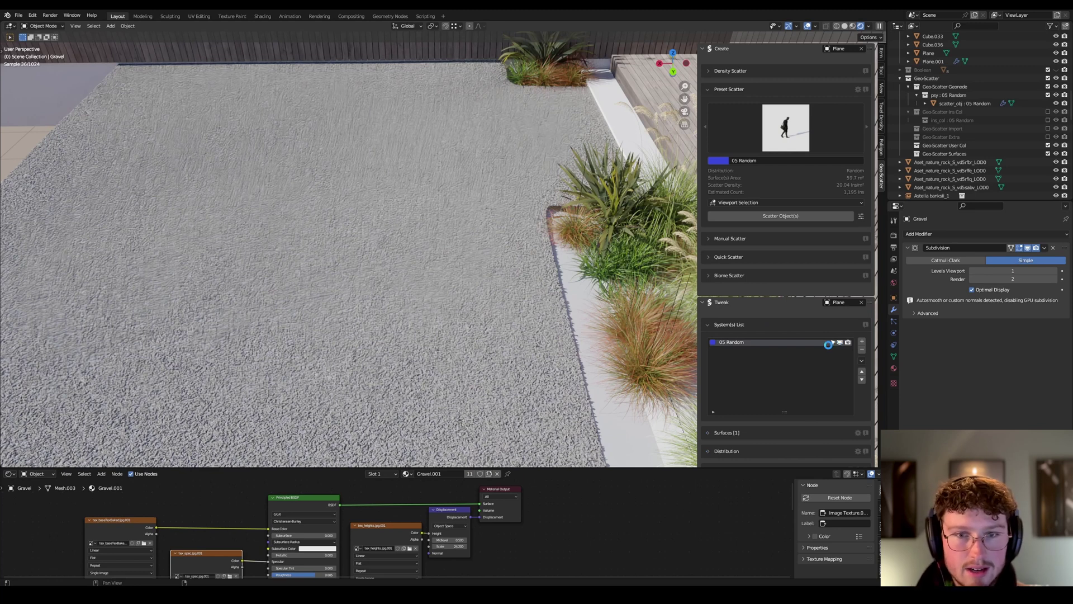
# Remove the 05 Random scatter system from the courtyard ground and delete the ground plane.
pyautogui.click(839, 342)
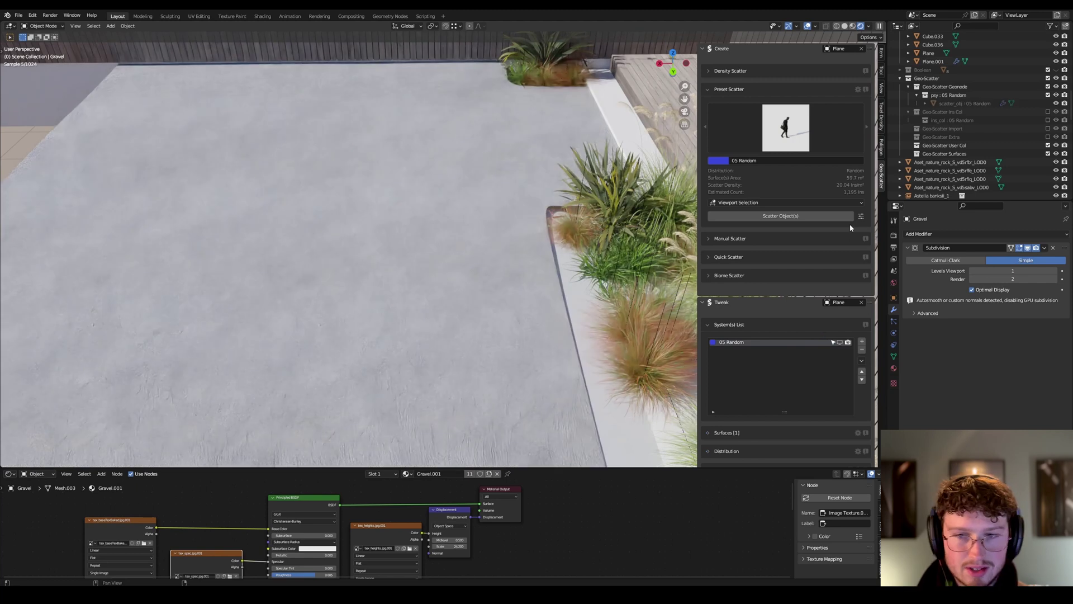
pyautogui.click(428, 221)
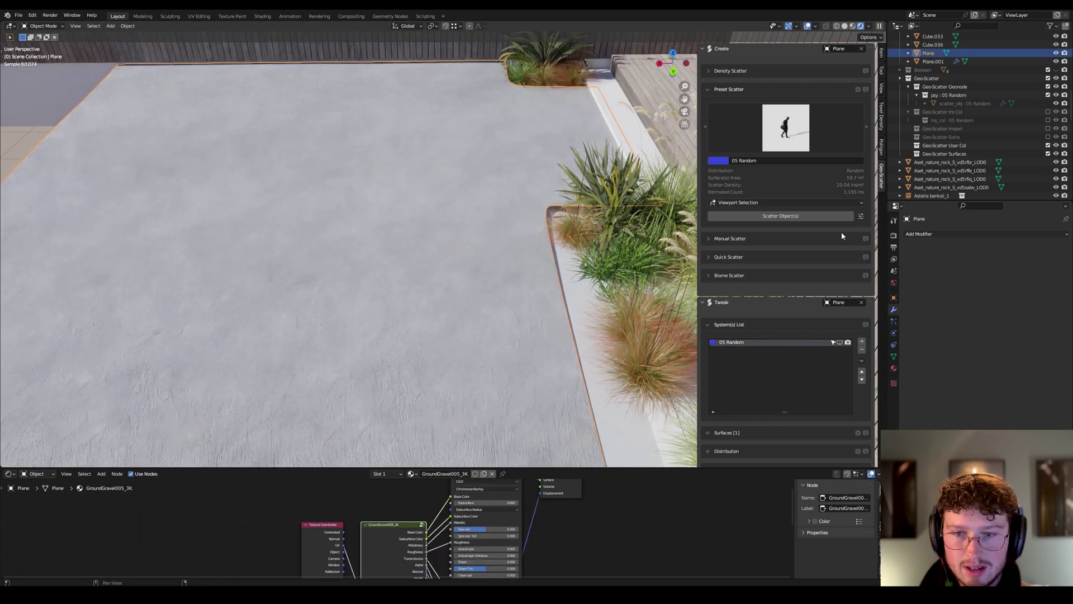
pyautogui.click(862, 349)
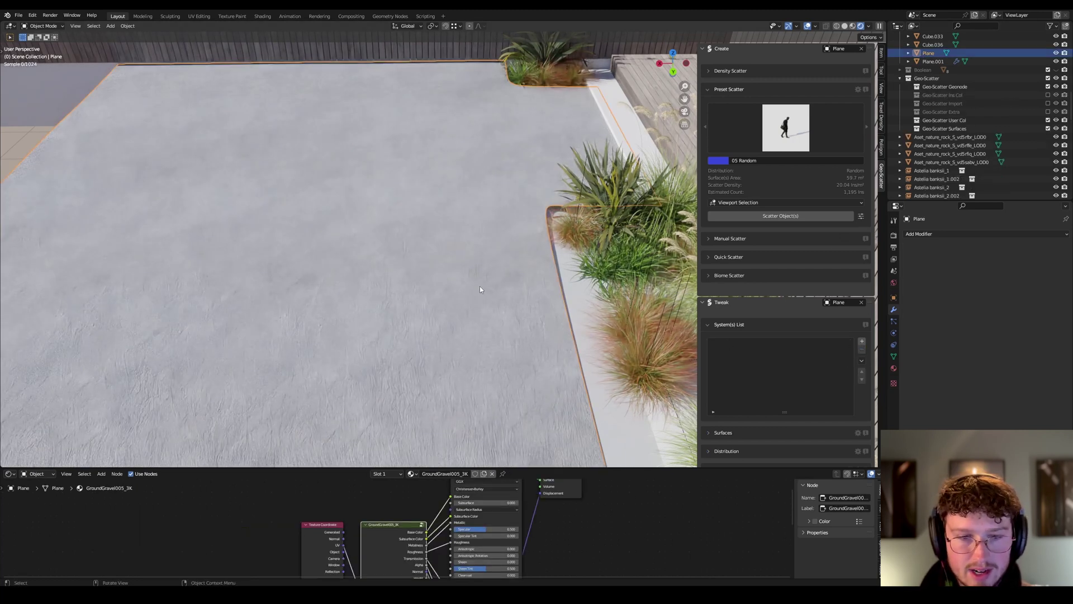
pyautogui.press('Delete')
# Move the gravel scan plane from behind the building onto the courtyard floor, aligned with the planting strip and back wall.
pyautogui.scroll(-3, 483, 285)
pyautogui.moveTo(483, 286); pyautogui.dragTo(421, 202, button='middle')
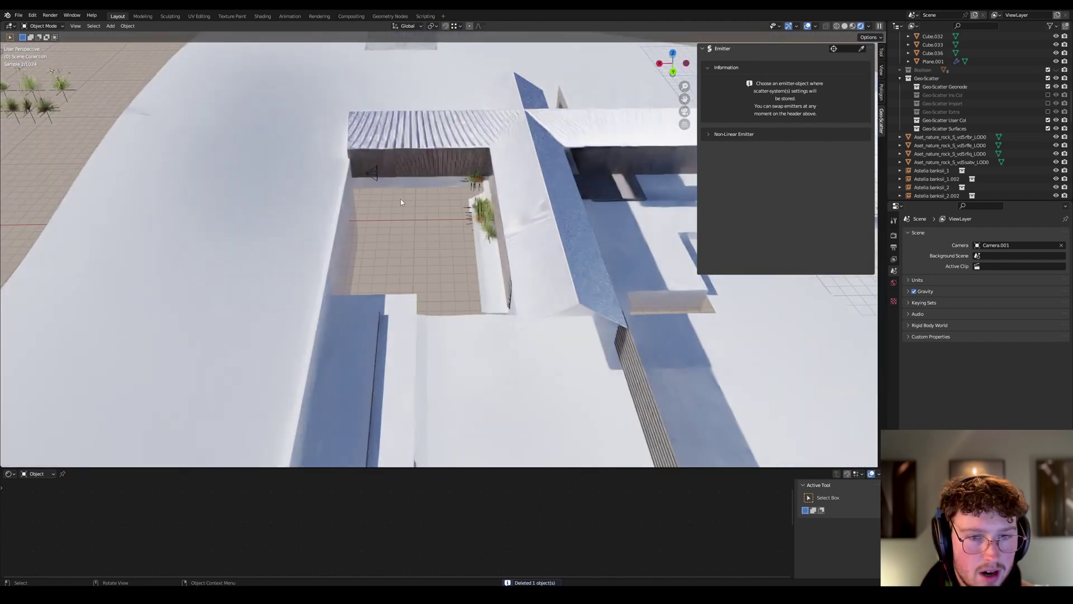
pyautogui.scroll(-2, 401, 206)
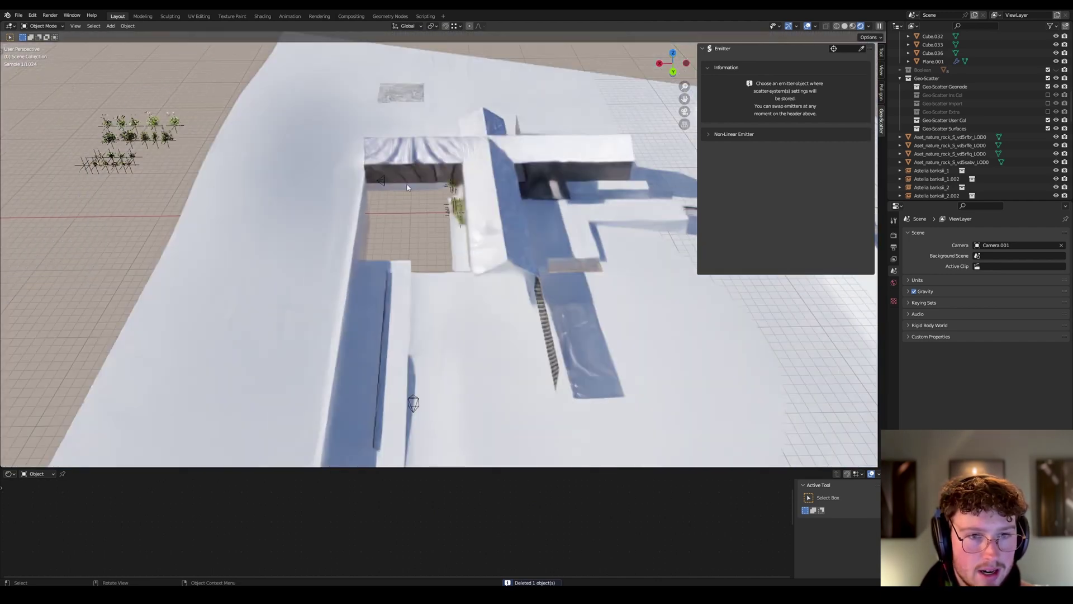
pyautogui.click(405, 88)
pyautogui.scroll(4, 391, 85)
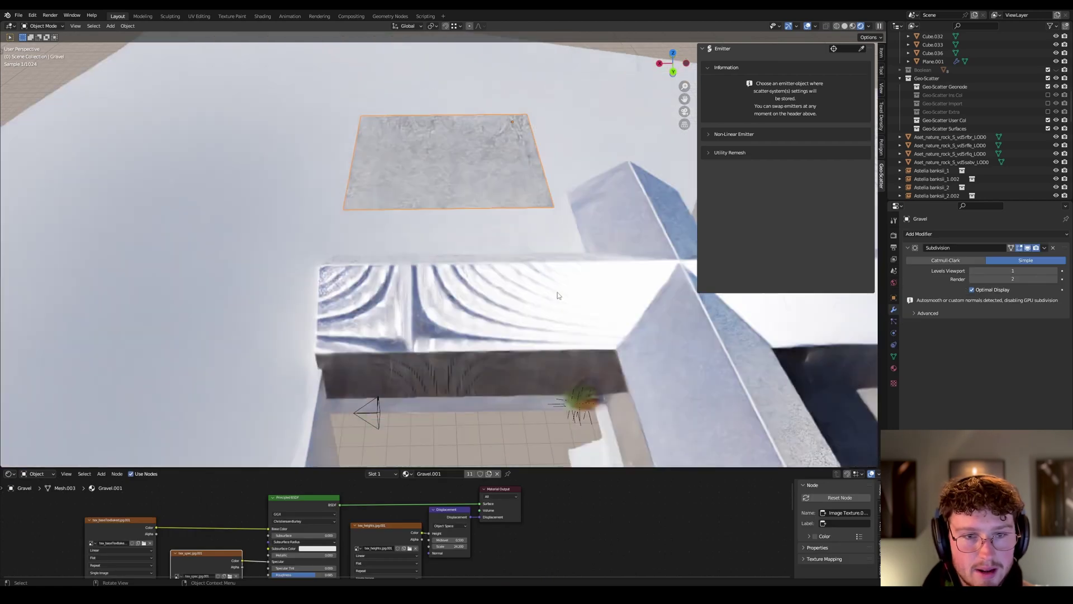
pyautogui.keyDown('shift'); pyautogui.moveTo(560, 295); pyautogui.dragTo(492, 224, button='middle'); pyautogui.keyUp('shift')
pyautogui.press('g')
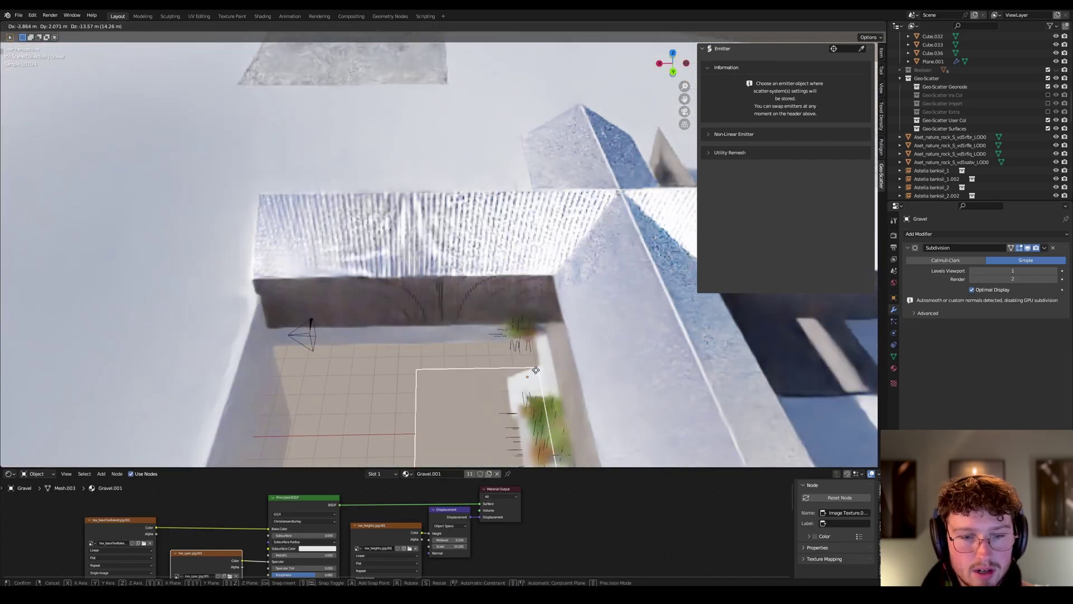
pyautogui.click(540, 370)
pyautogui.press('KP_Decimal')
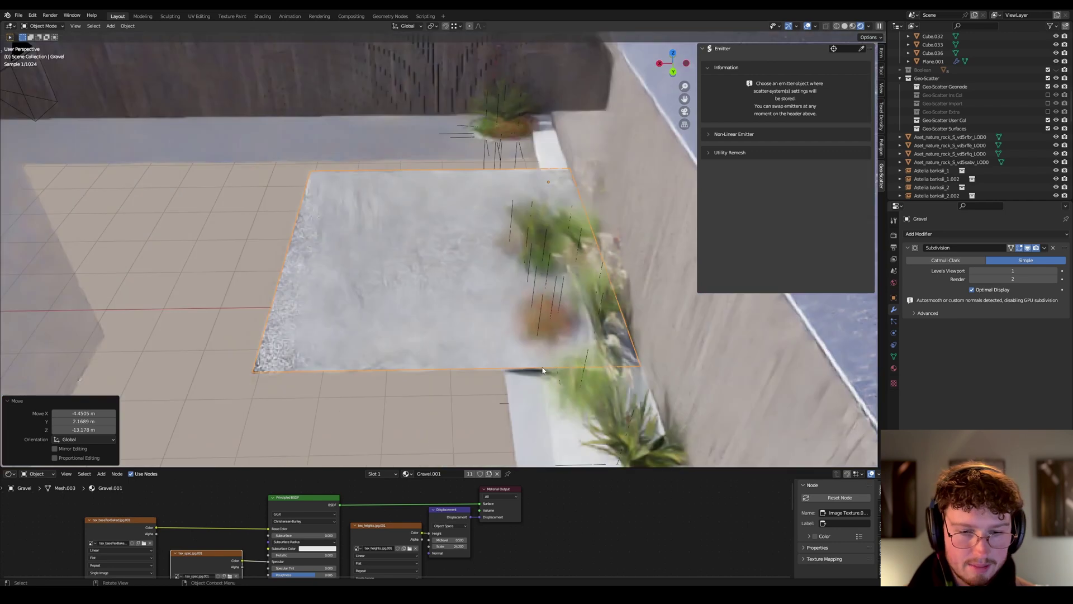
pyautogui.press('g')
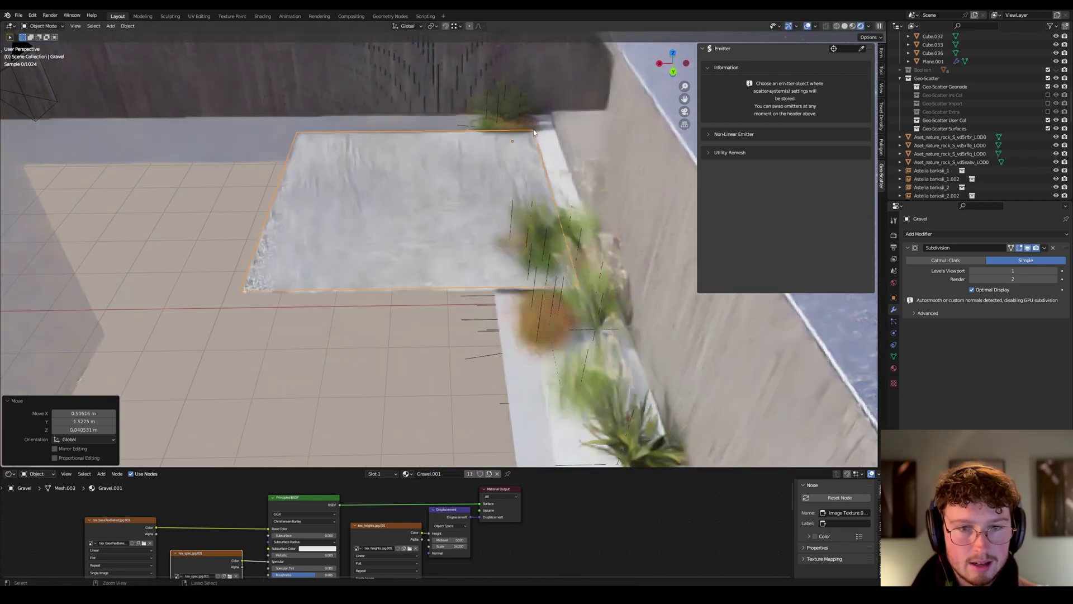
pyautogui.click(505, 167)
# In the camera view, move the gravel plane about 3.66 m along X towards the camera and raise it about 0.21 m.
pyautogui.scroll(3, 496, 170)
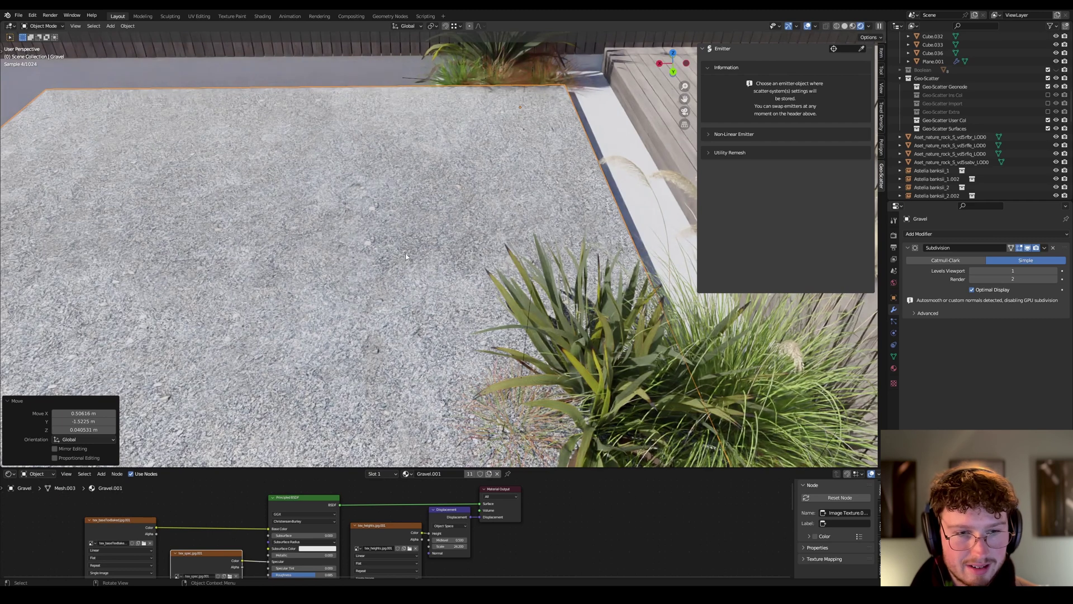
pyautogui.moveTo(313, 237); pyautogui.dragTo(389, 225, button='middle')
pyautogui.scroll(3, 410, 218)
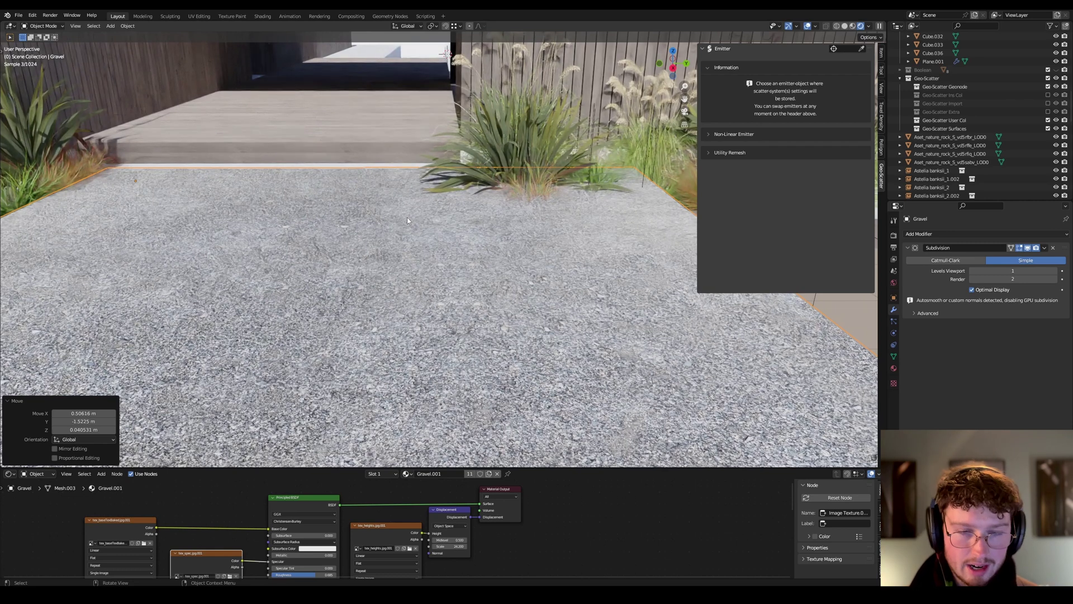
pyautogui.press('KP_0')
pyautogui.press('g')
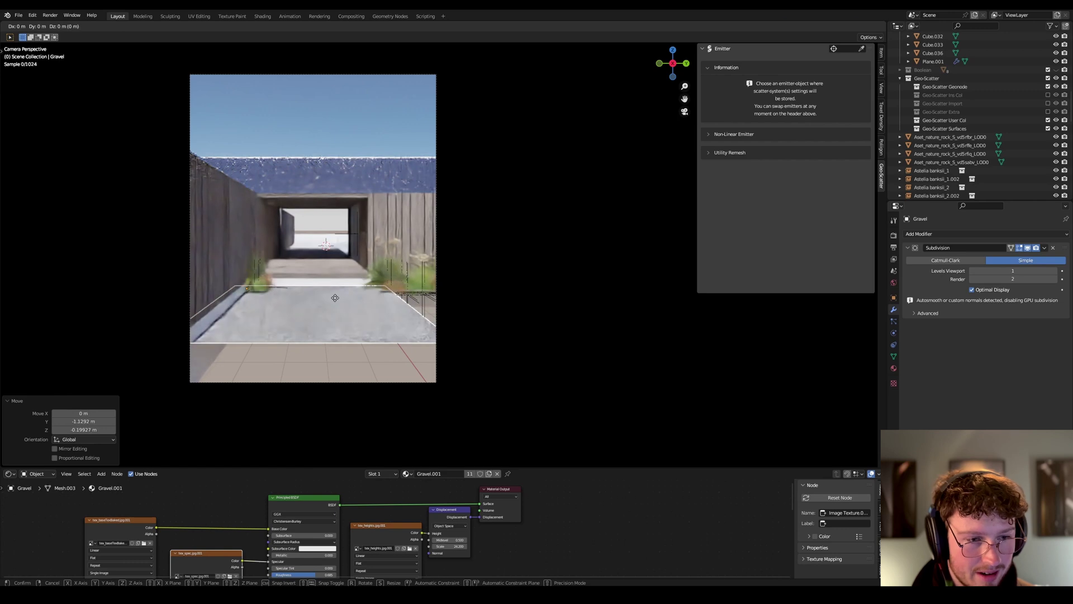
pyautogui.press('x')
pyautogui.click(324, 328)
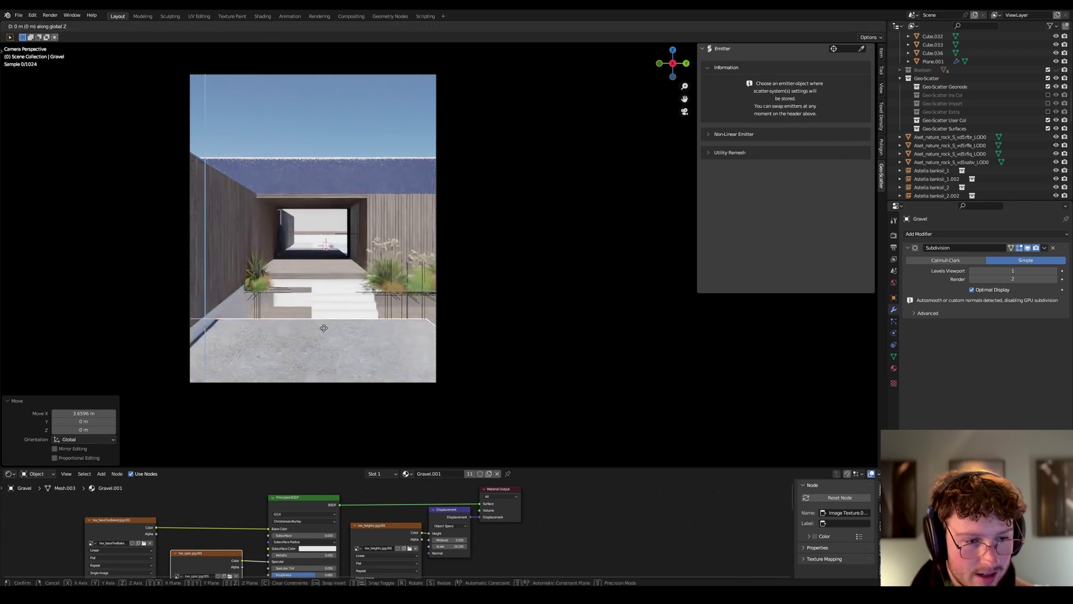
pyautogui.click(327, 317)
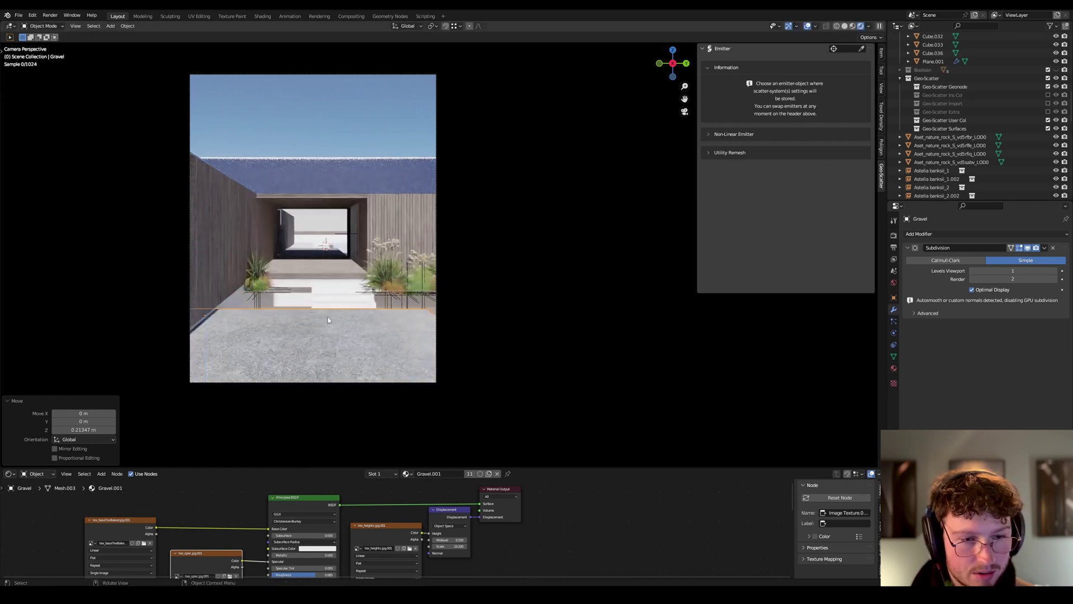
pyautogui.press('Tab')
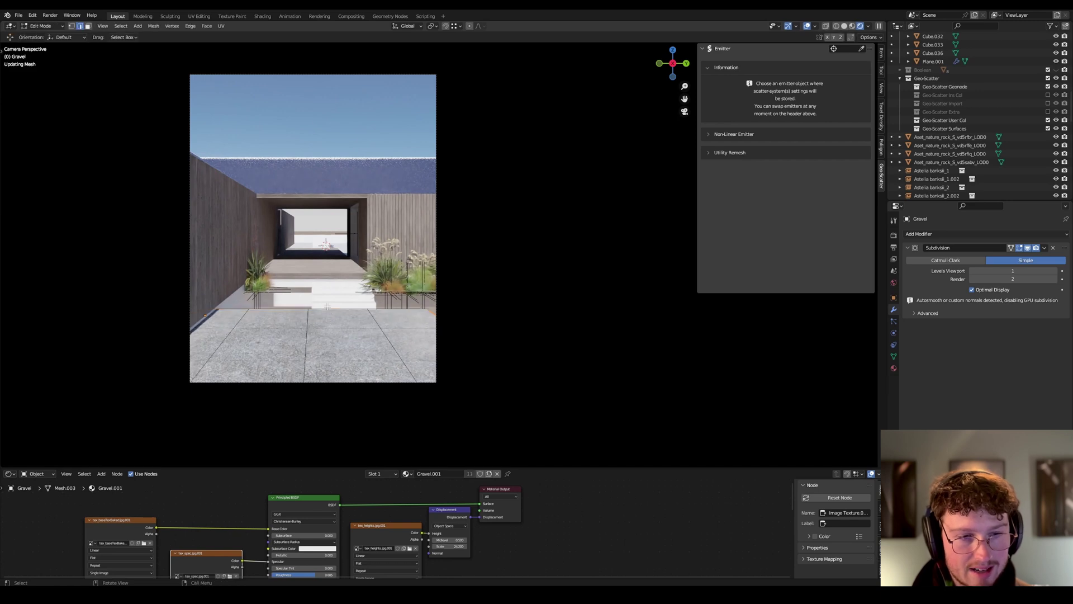
pyautogui.press('Tab')
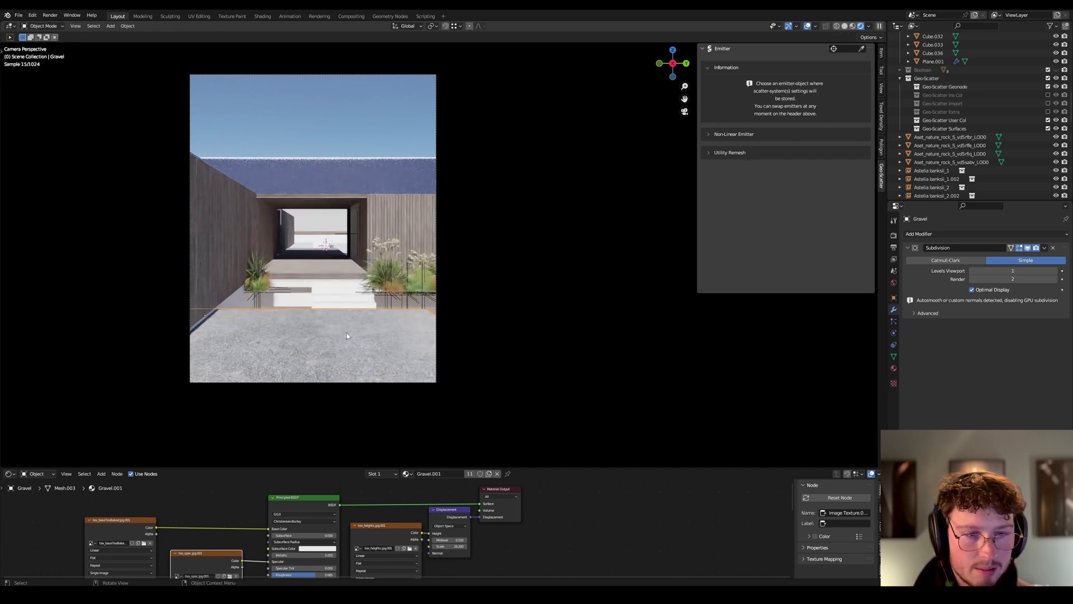
# Duplicate the gravel plane about -4.23 m along X to cover the ground up to the entrance deck.
pyautogui.hotkey('shift', 'd')
pyautogui.press('x')
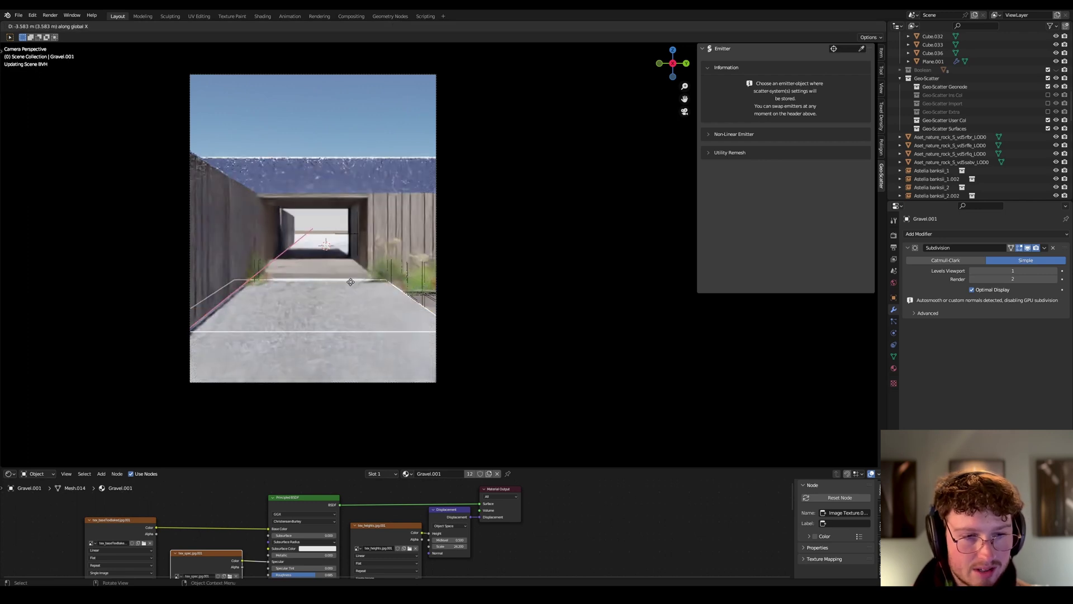
pyautogui.click(352, 278)
pyautogui.press('g')
pyautogui.press('z')
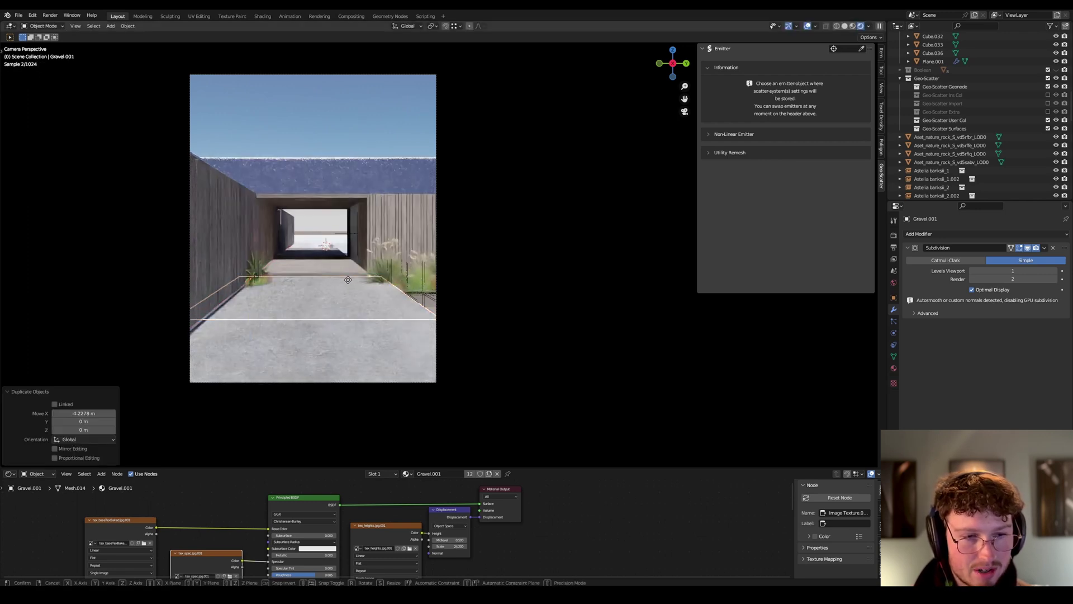
pyautogui.press('Escape')
# Duplicate the rear gravel plane about 4.7 m along Y, shift the copy about 1.47 m along X, and deselect it.
pyautogui.hotkey('shift', 'd')
pyautogui.press('x')
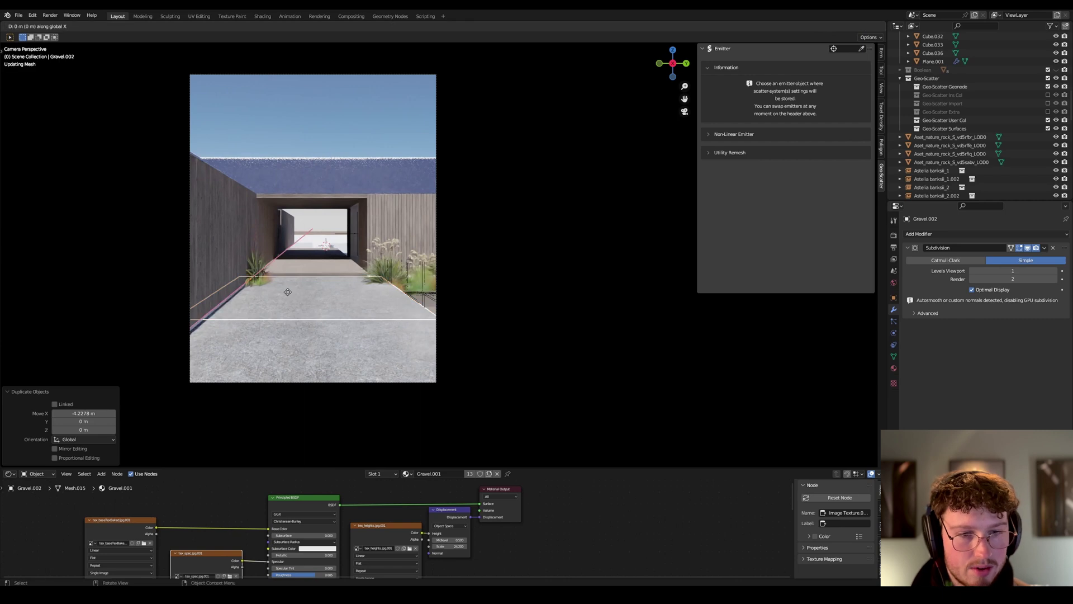
pyautogui.press('y')
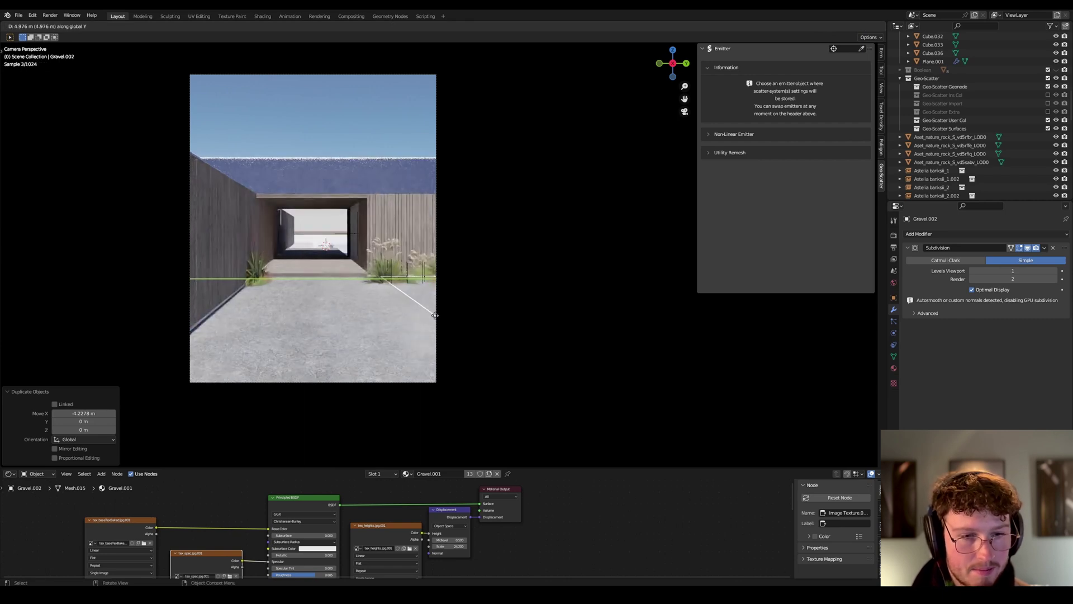
pyautogui.click(432, 315)
pyautogui.hotkey('shift', 'd')
pyautogui.press('x')
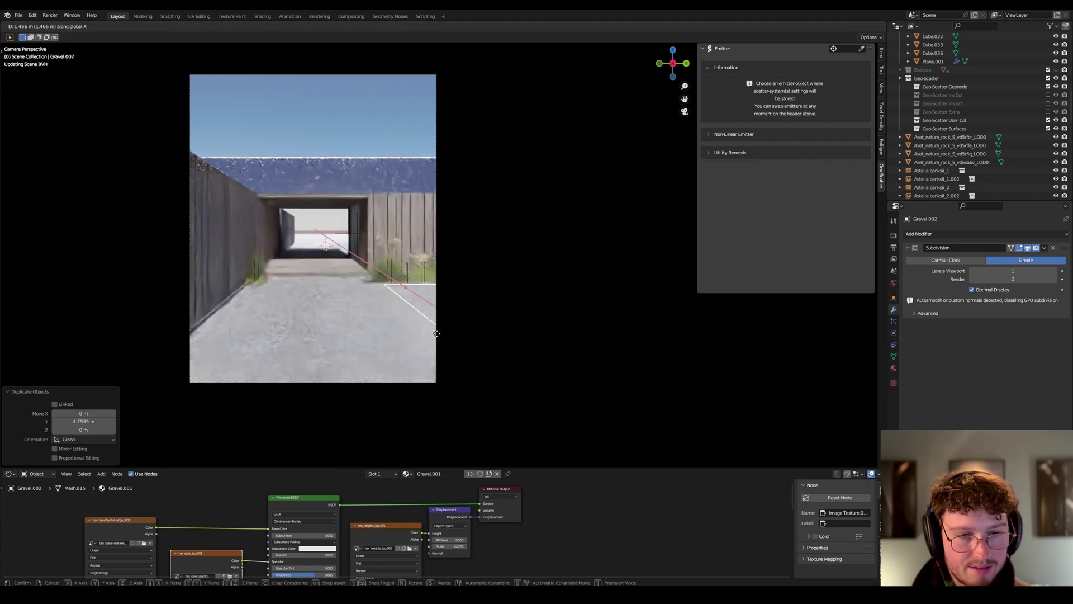
pyautogui.click(437, 333)
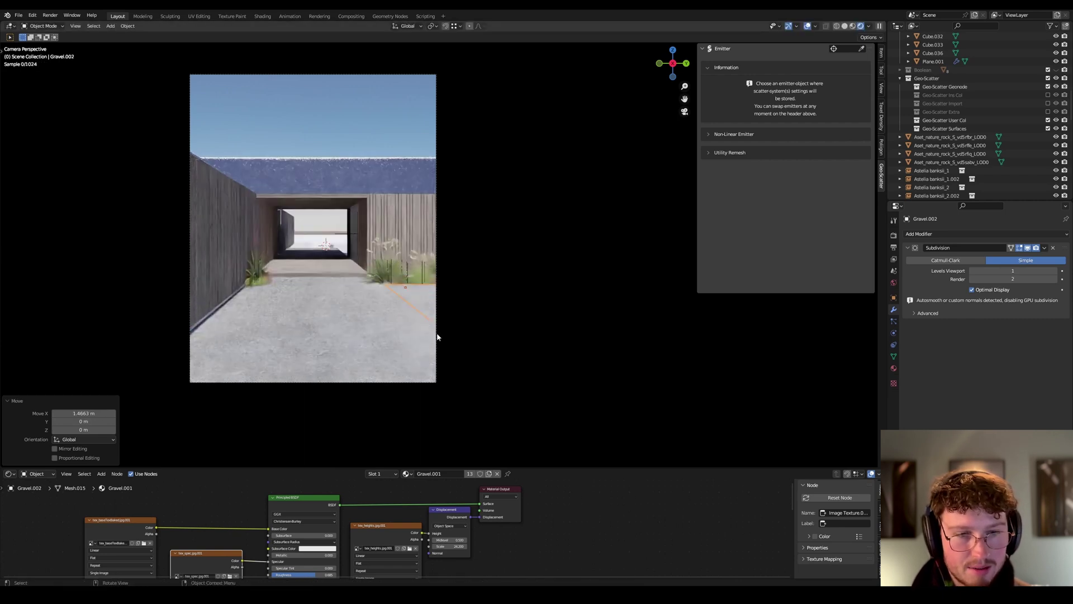
pyautogui.click(351, 134)
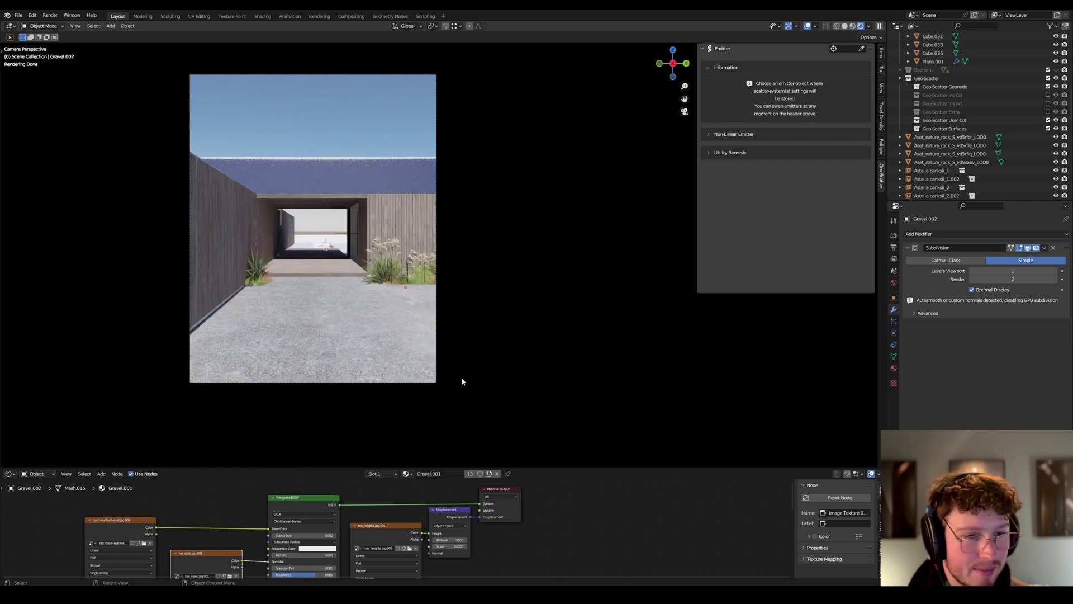
# Delete the face of the deck-side gravel plane that covers the plants in the corner between the timber wall and the deck.
pyautogui.scroll(4, 340, 321)
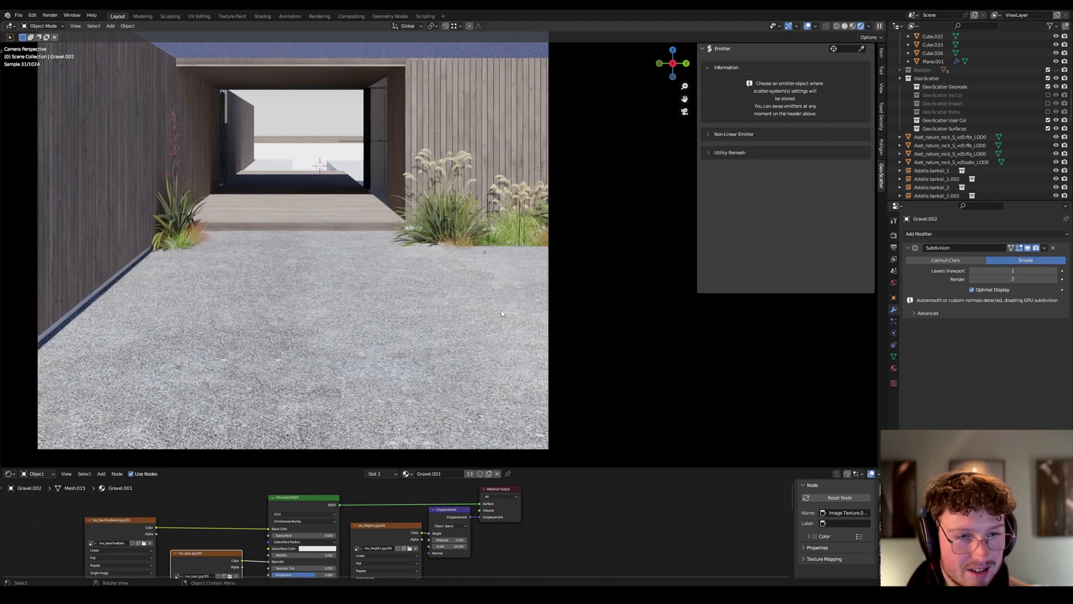
pyautogui.click(291, 257)
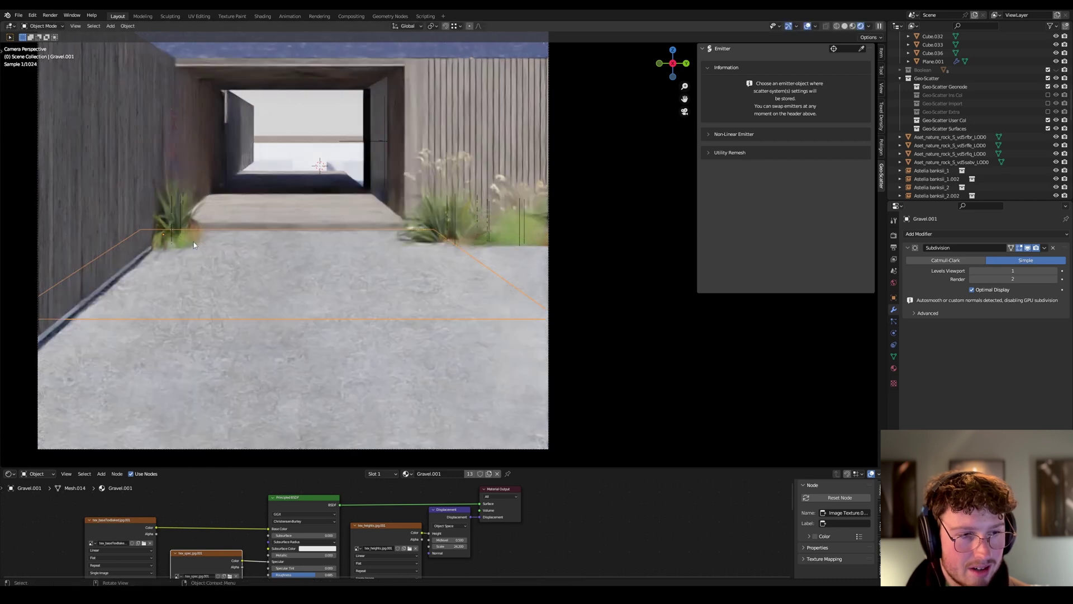
pyautogui.moveTo(223, 233); pyautogui.dragTo(345, 227, button='middle')
pyautogui.press('Tab')
pyautogui.click(345, 261)
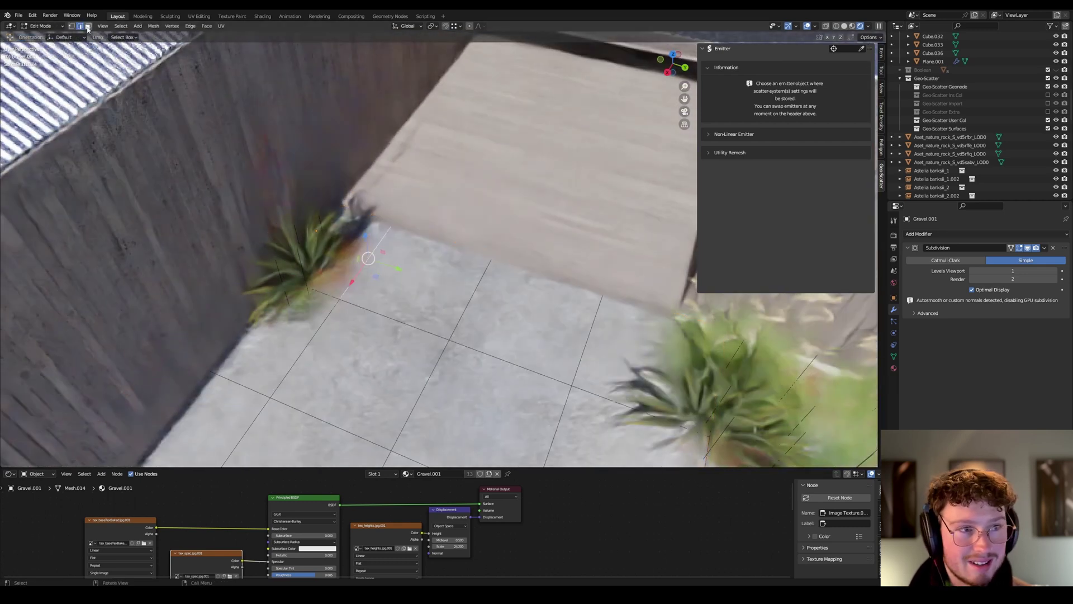
pyautogui.click(332, 235)
pyautogui.rightClick(323, 249)
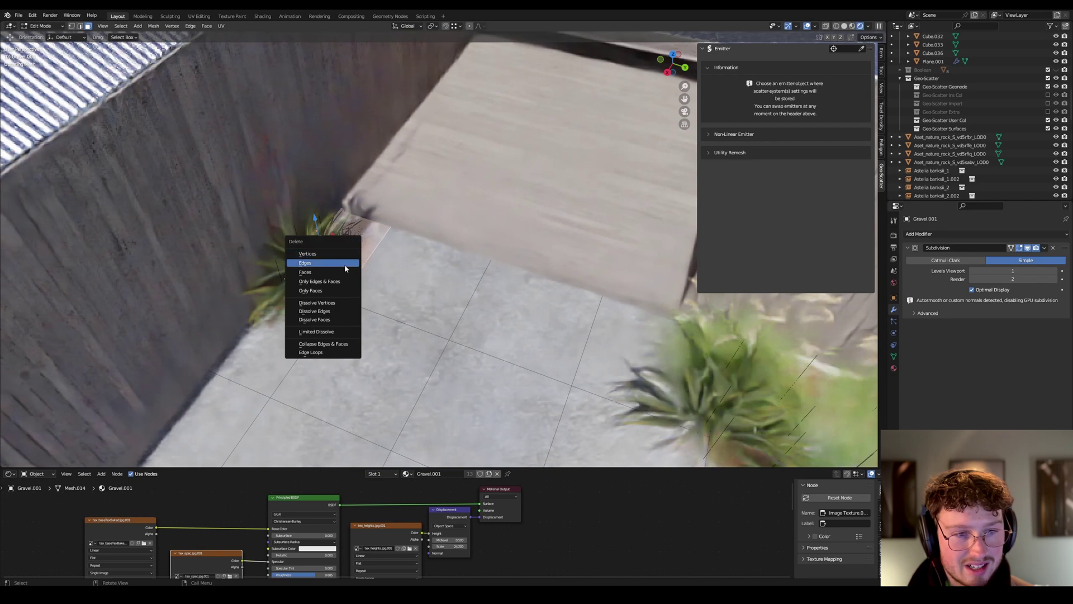
pyautogui.click(345, 269)
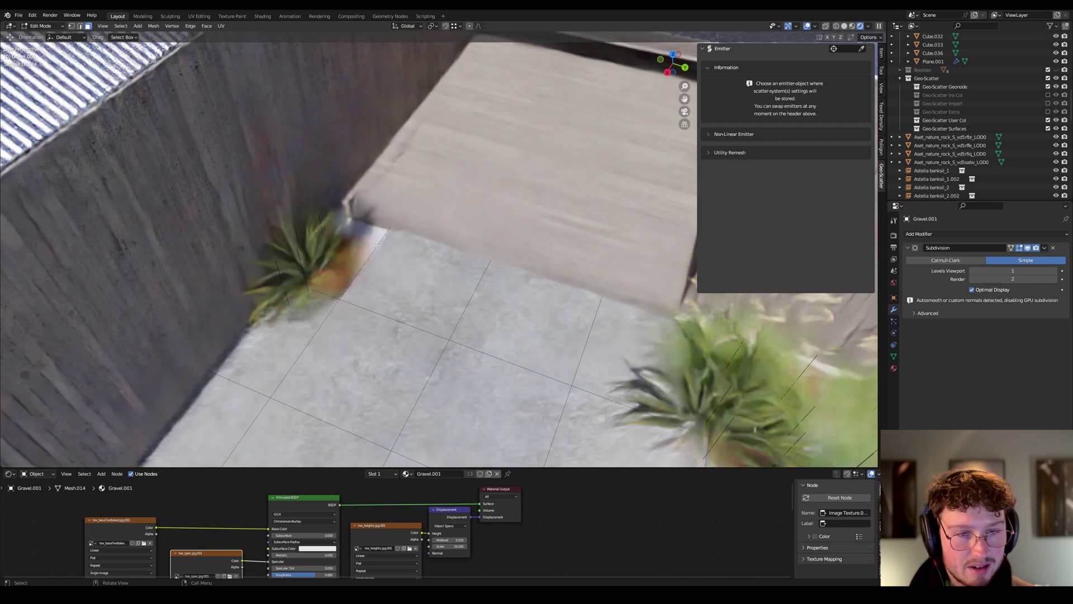
# Move the deck-side gravel plane about 0.136 m along X and about 0.058 m along Z.
pyautogui.click(364, 250)
pyautogui.press('g')
pyautogui.press('x')
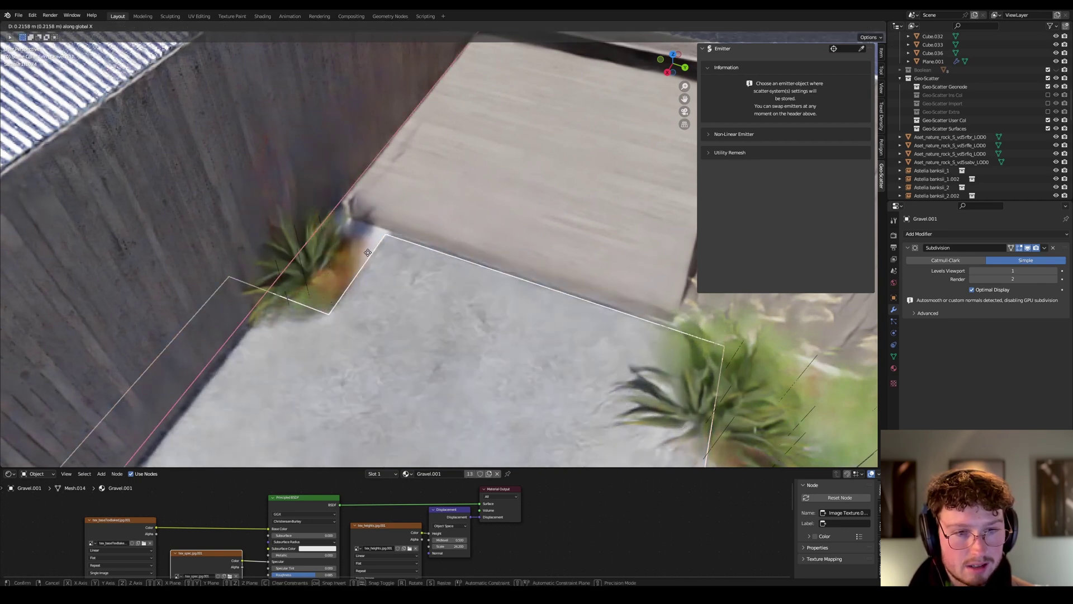
pyautogui.click(370, 256)
pyautogui.press('g')
pyautogui.press('z')
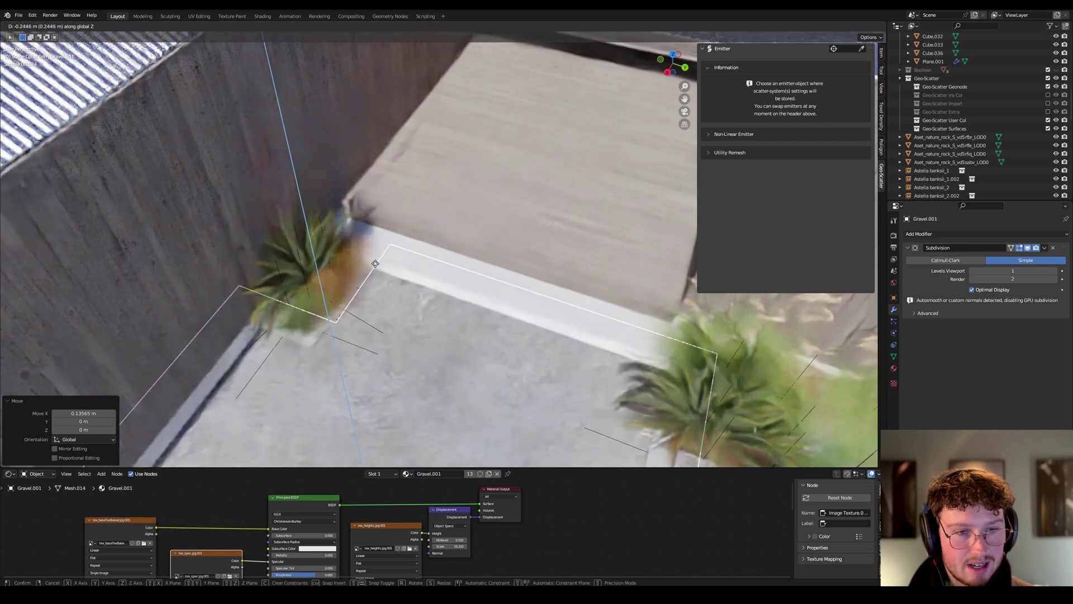
pyautogui.click(374, 247)
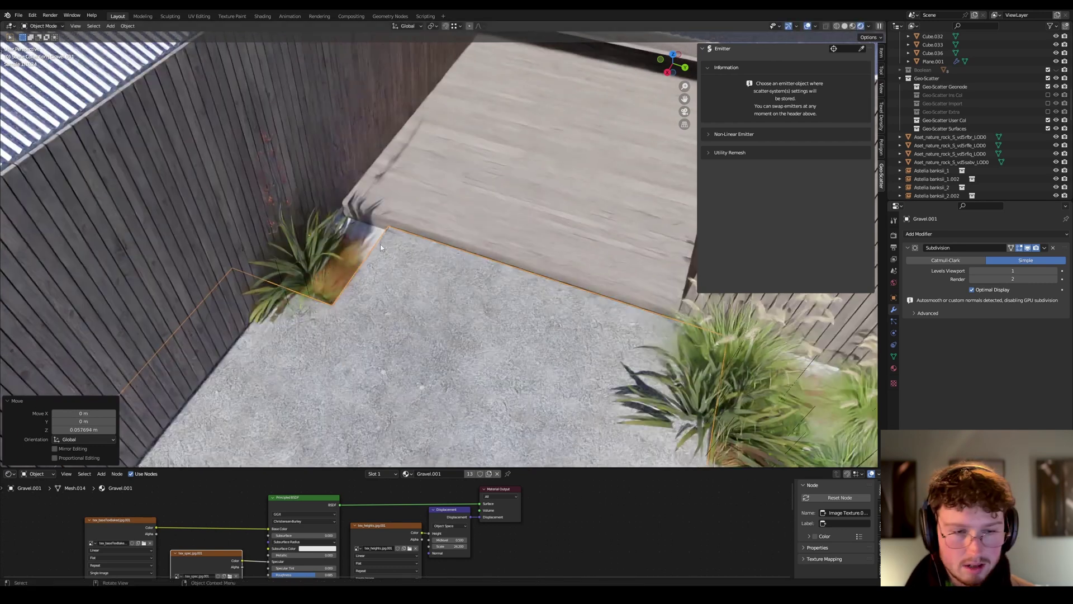
# Shift the deck-side gravel plane about 0.27 m along X, away from the deck.
pyautogui.moveTo(380, 243); pyautogui.dragTo(345, 260, button='middle')
pyautogui.press('g')
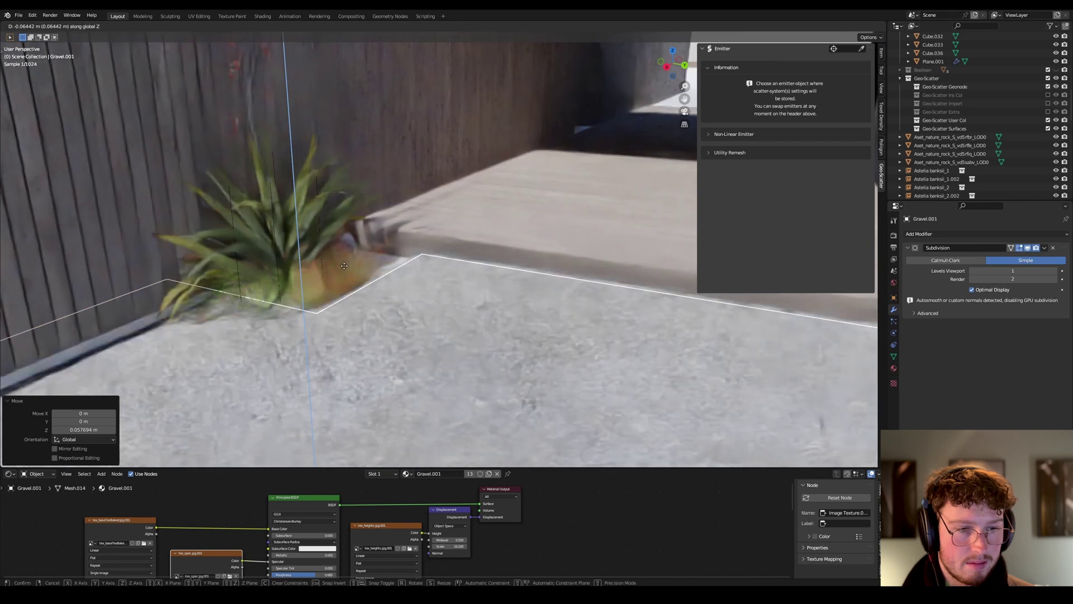
pyautogui.press('x')
pyautogui.click(322, 279)
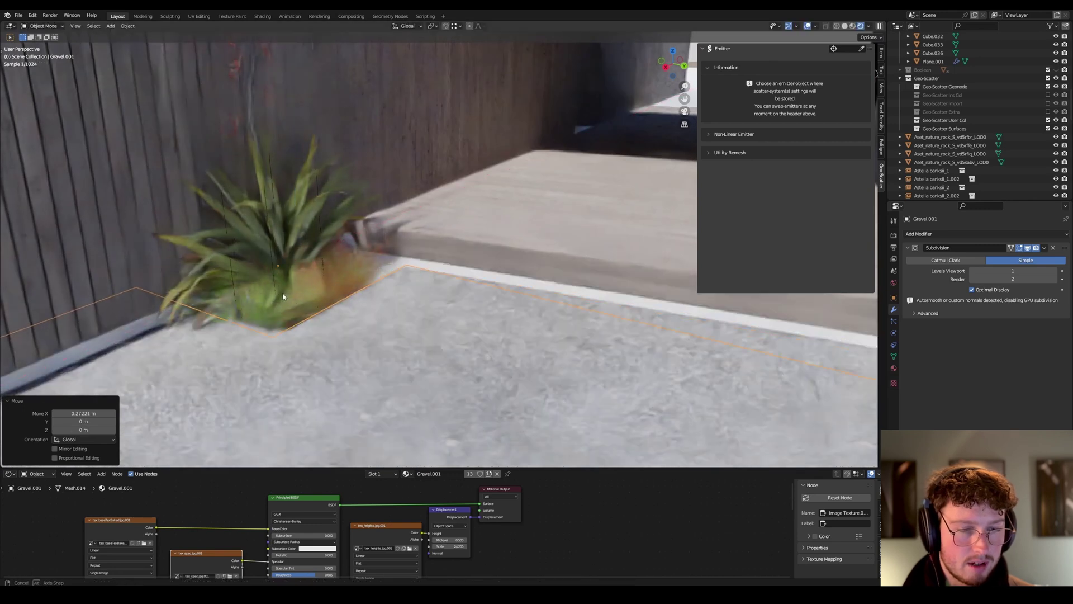
pyautogui.moveTo(324, 279); pyautogui.dragTo(377, 306, button='middle')
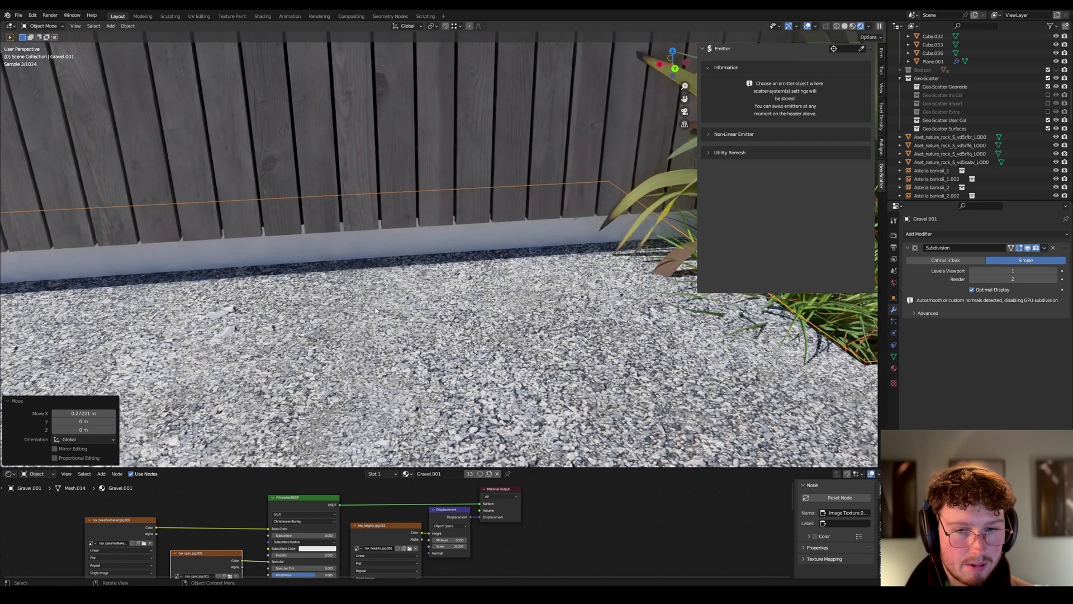
# Inspect the gravel along the base of the timber wall, reselect the deck-side gravel plane and save the file.
pyautogui.click(352, 128)
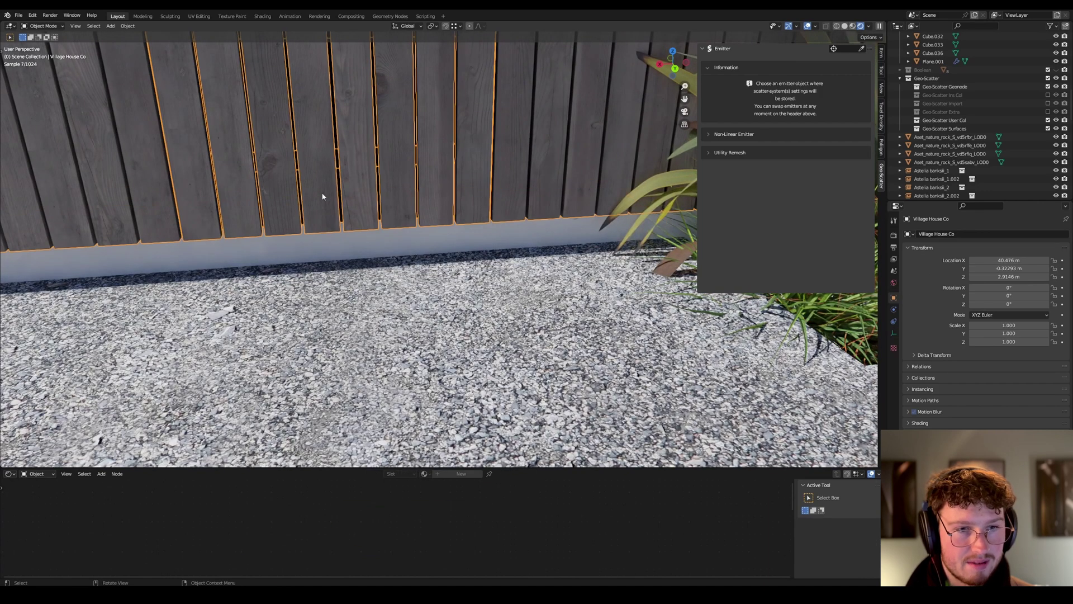
pyautogui.scroll(3, 346, 181)
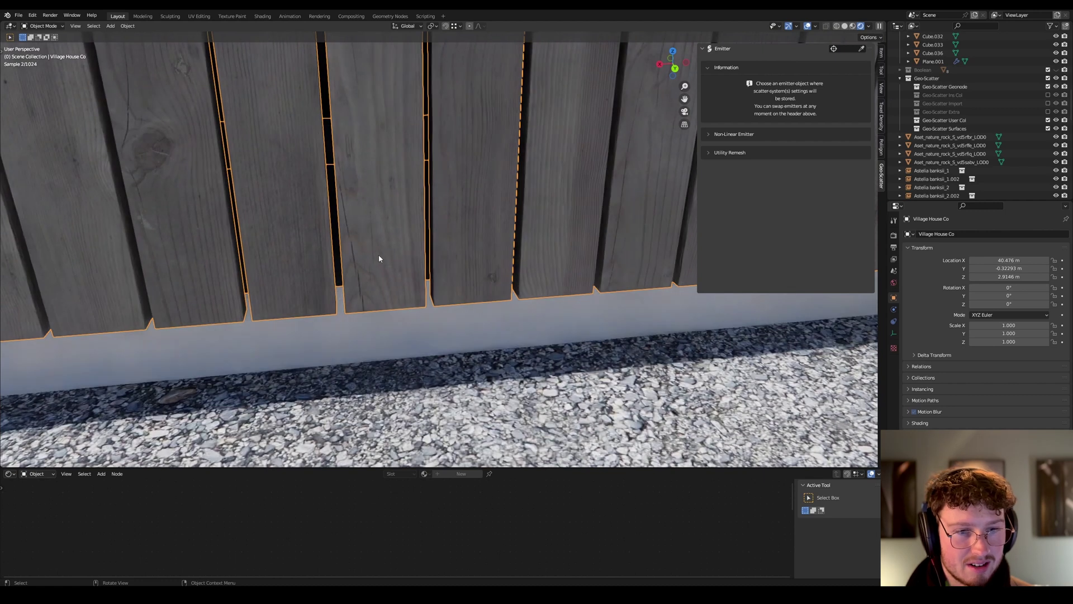
pyautogui.scroll(-6, 379, 258)
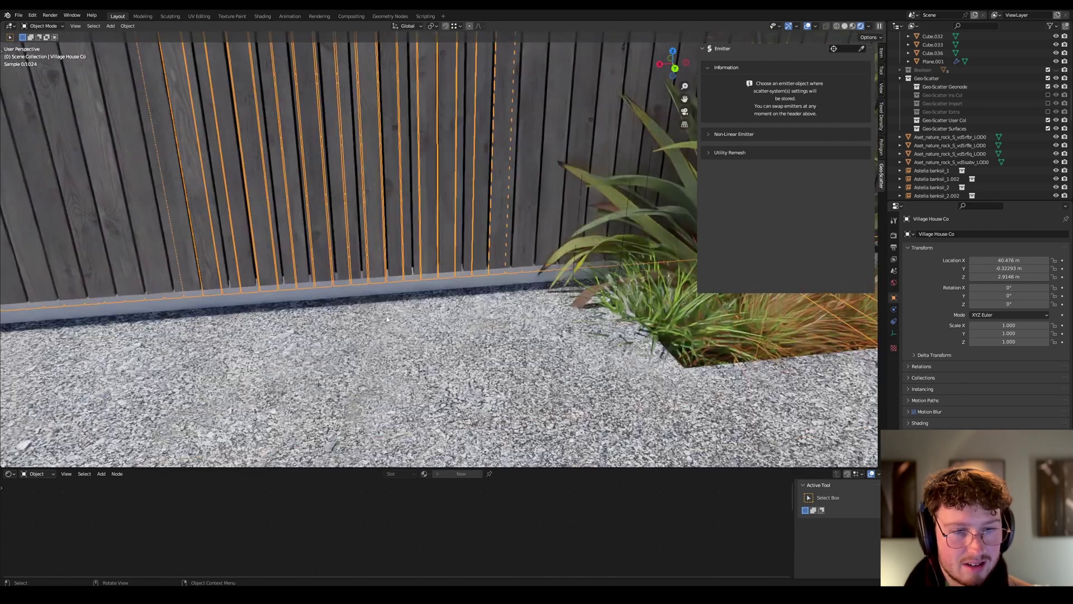
pyautogui.scroll(3, 397, 324)
pyautogui.scroll(3, 386, 279)
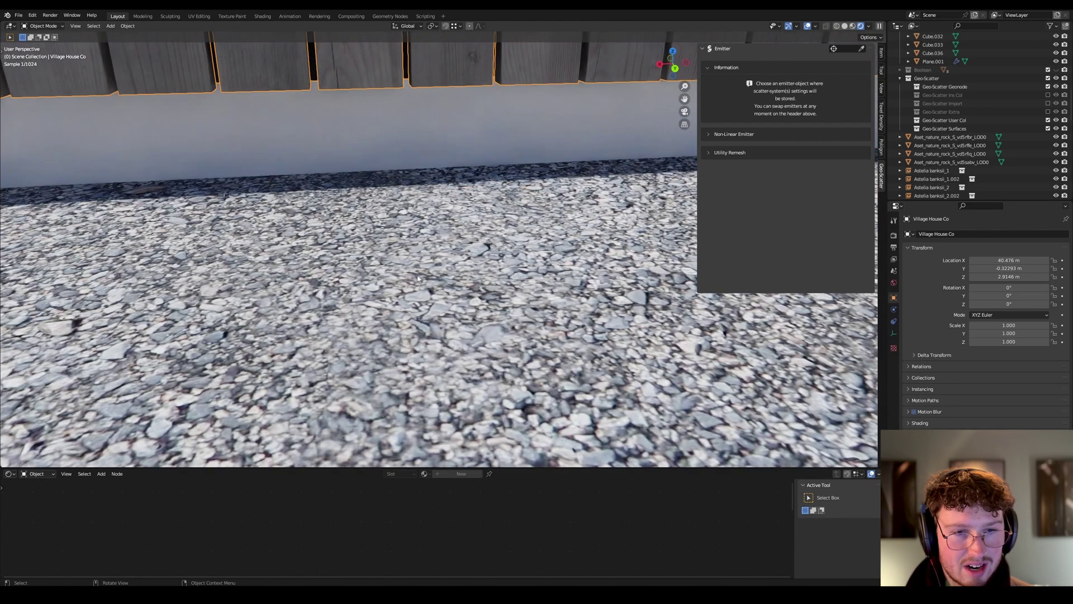
pyautogui.click(441, 294)
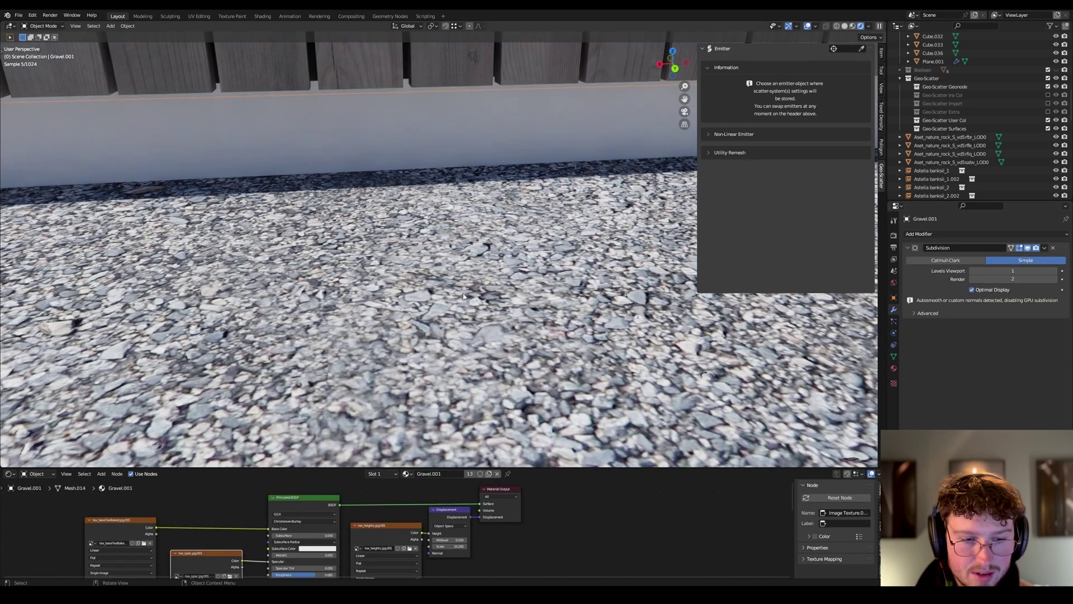
pyautogui.hotkey('ctrl', 's')
# Subdivide the deck-side gravel plane's mesh with 100 cuts, return to object mode and save the file.
pyautogui.press('Tab')
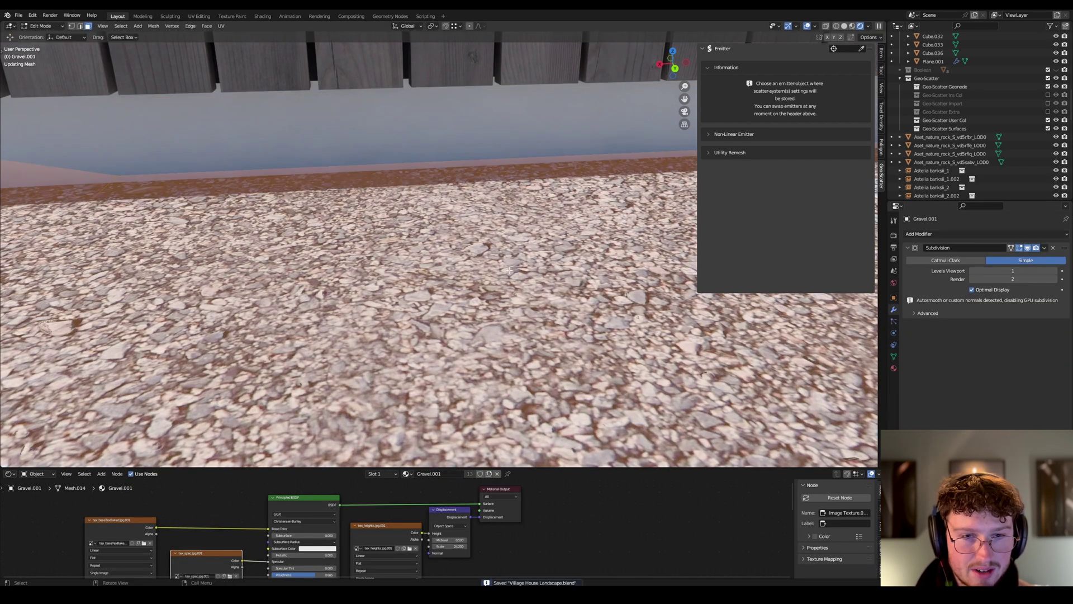
pyautogui.rightClick(510, 273)
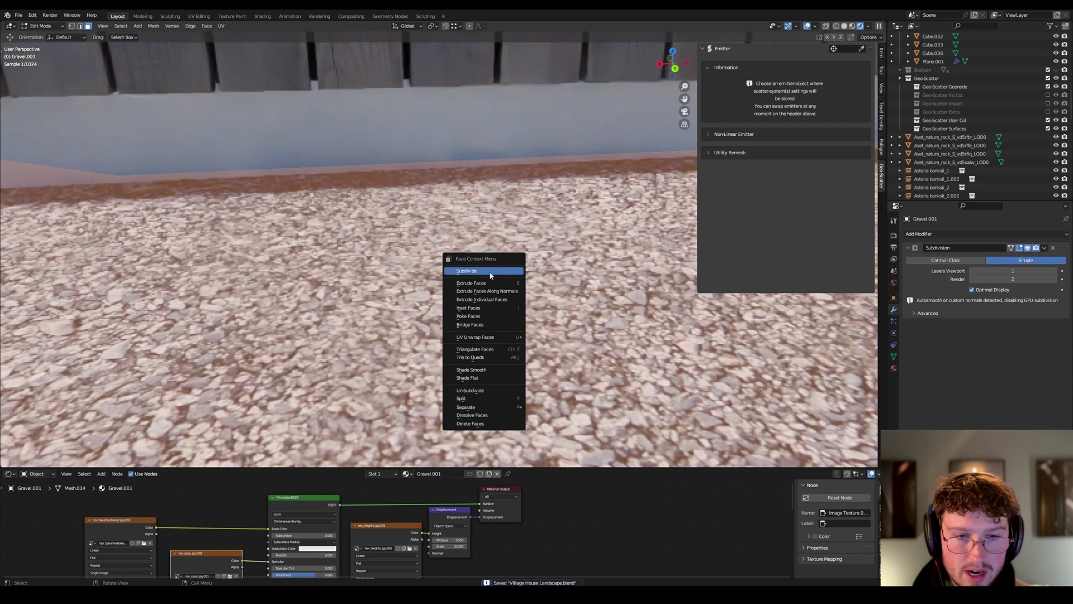
pyautogui.click(497, 272)
pyautogui.click(82, 400)
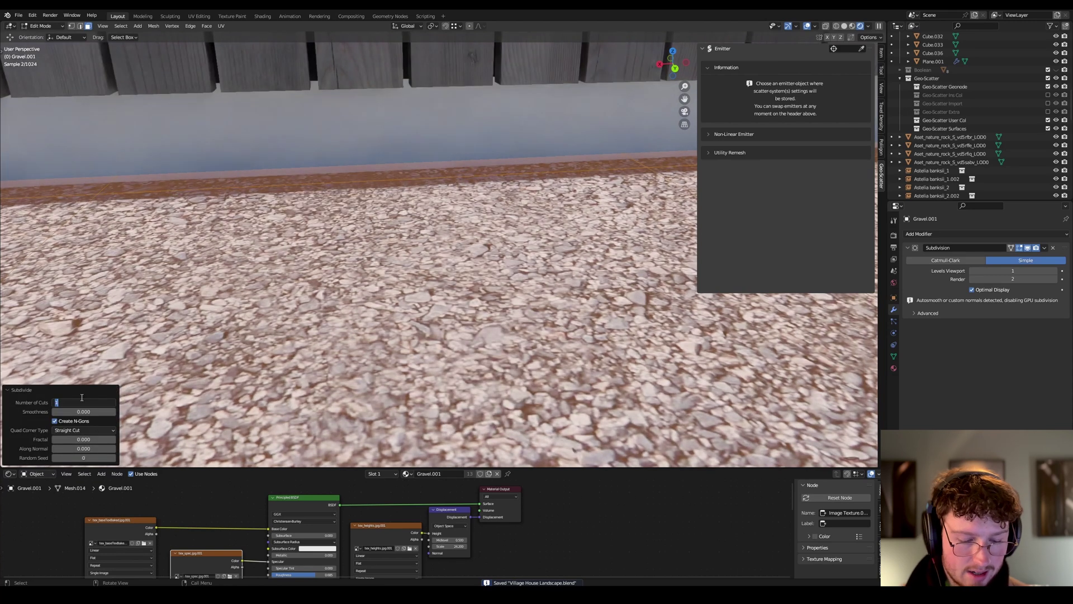
pyautogui.write('100')
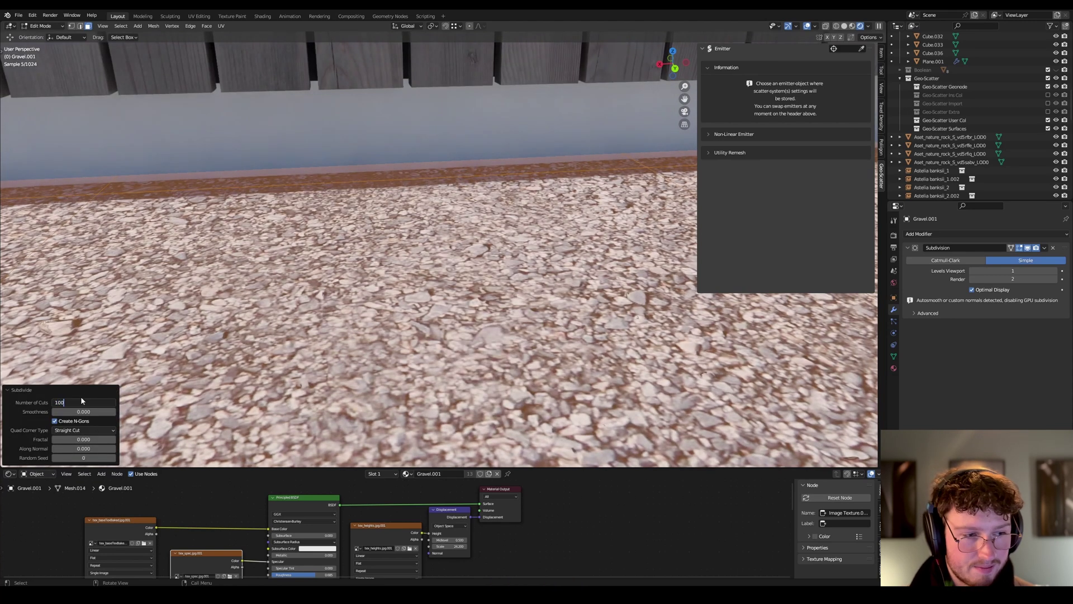
pyautogui.press('Return')
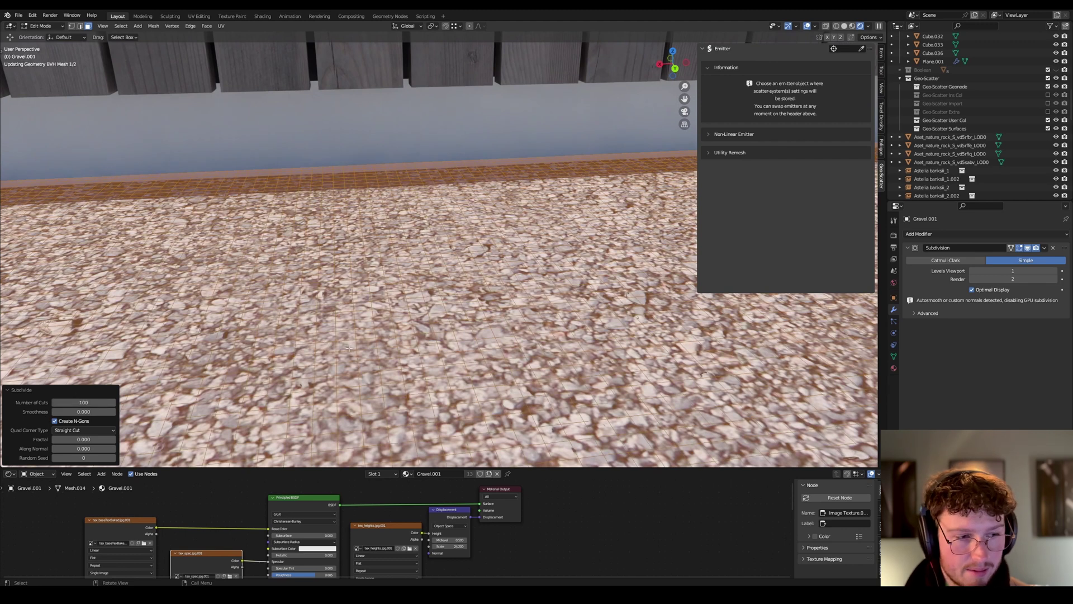
pyautogui.press('Tab')
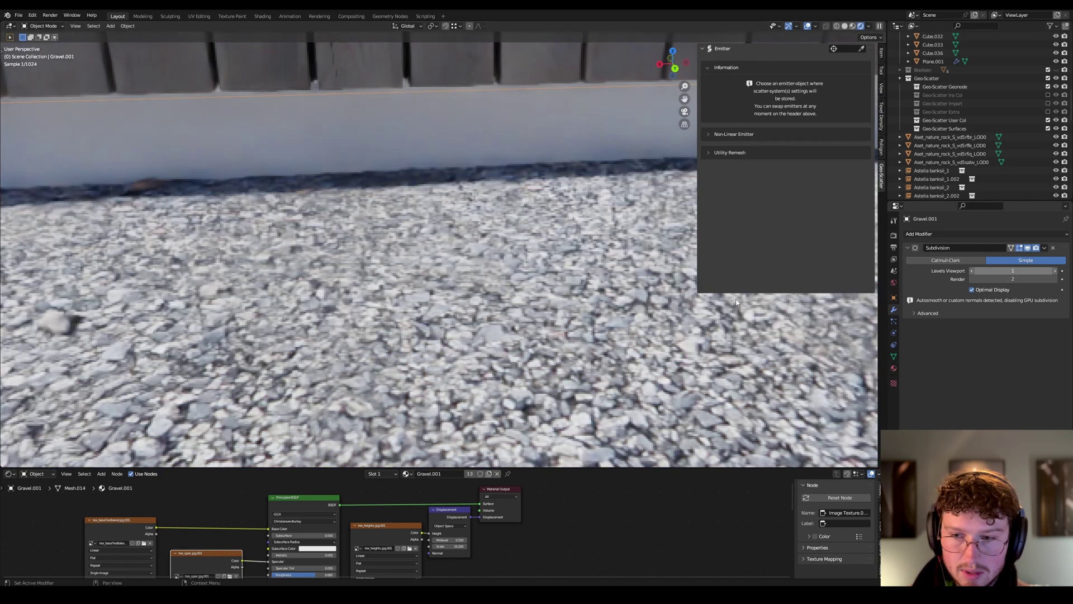
pyautogui.hotkey('ctrl', 's')
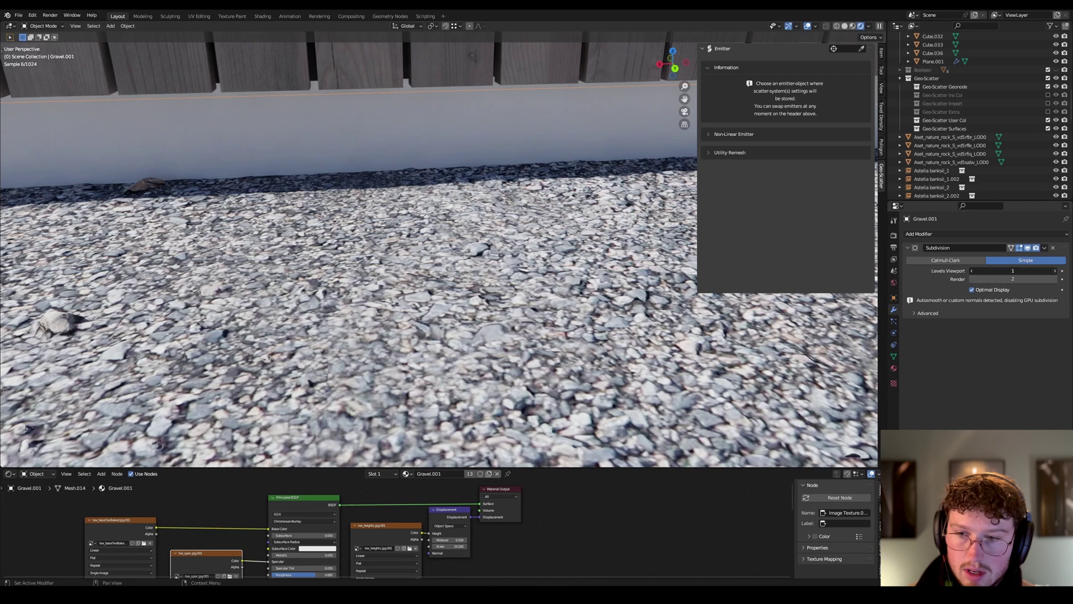
# Set the Subdivision modifier's viewport level to 2 on the deck-side gravel plane.
pyautogui.click(1055, 270)
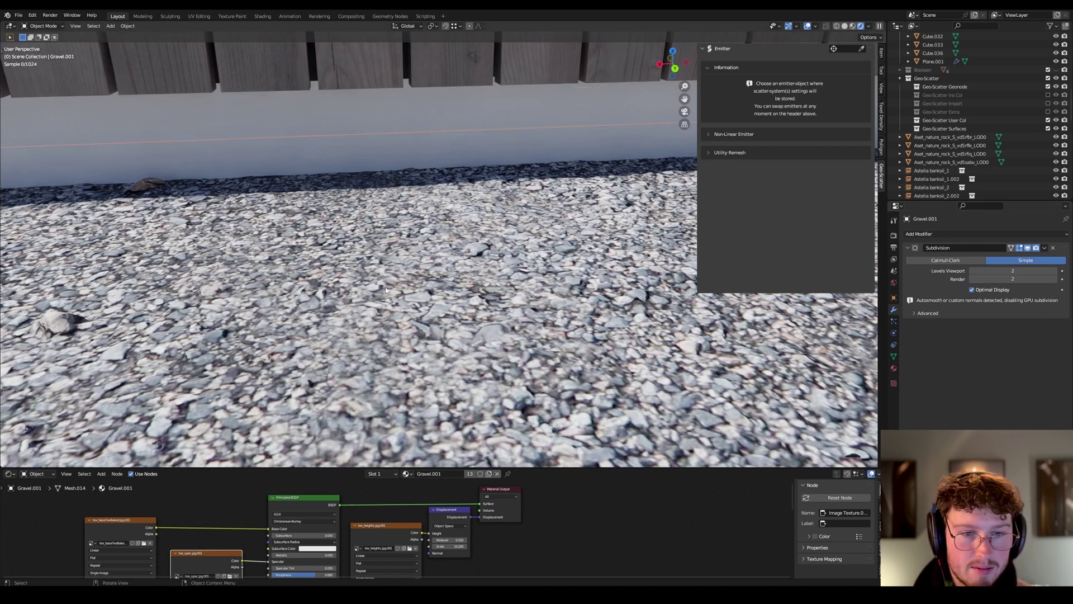
pyautogui.scroll(-3, 386, 285)
pyautogui.scroll(-3, 391, 274)
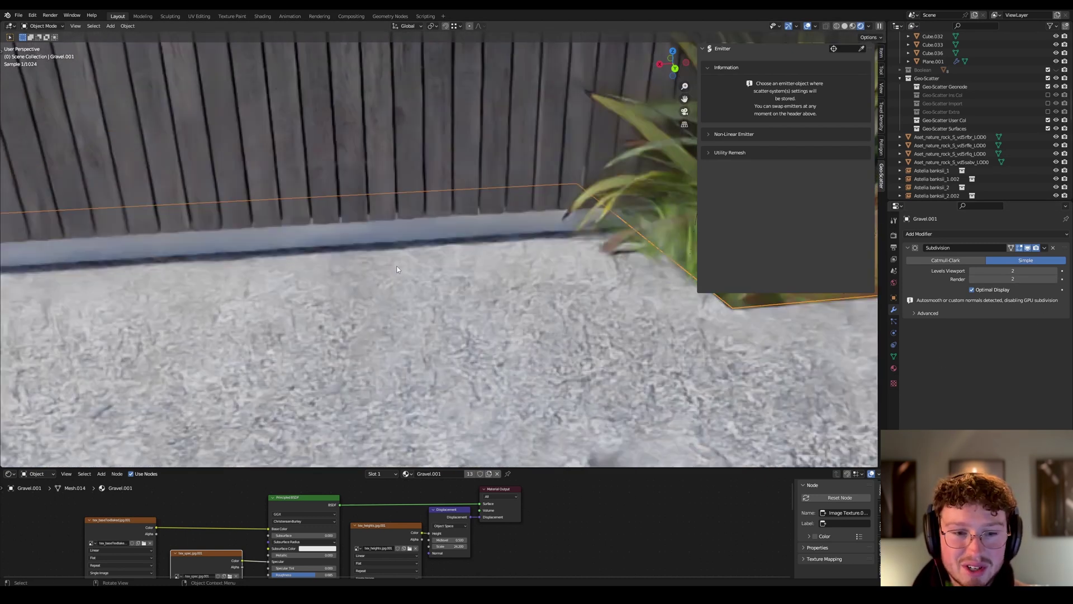
pyautogui.scroll(-2, 397, 277)
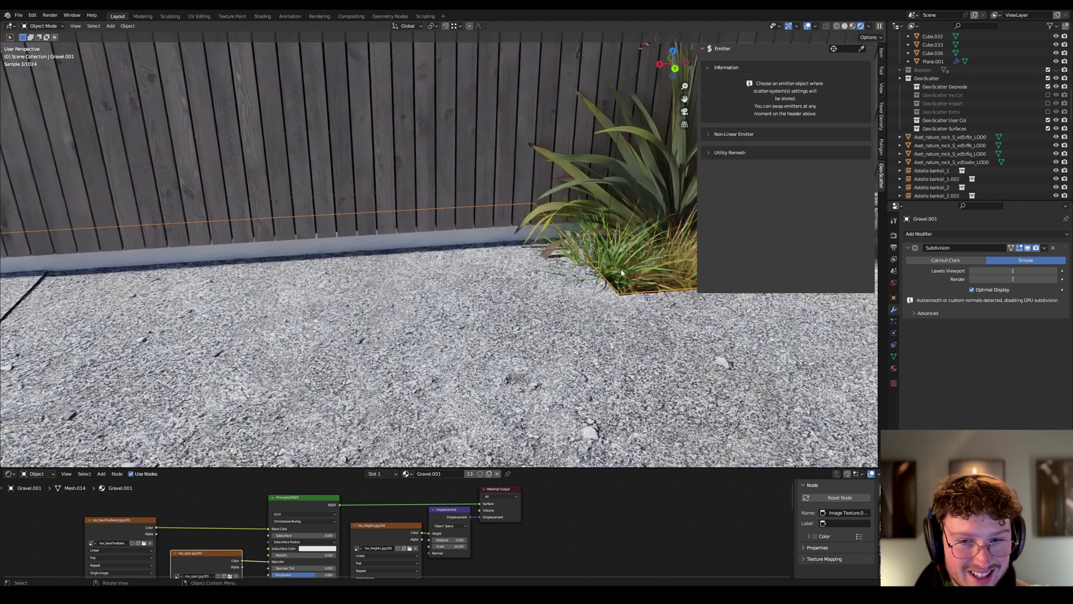
# Nudge the deck-side gravel plane along X to fit its cutout around the plants, and adjust its height along Z.
pyautogui.moveTo(397, 278); pyautogui.dragTo(435, 274, button='middle')
pyautogui.press('g')
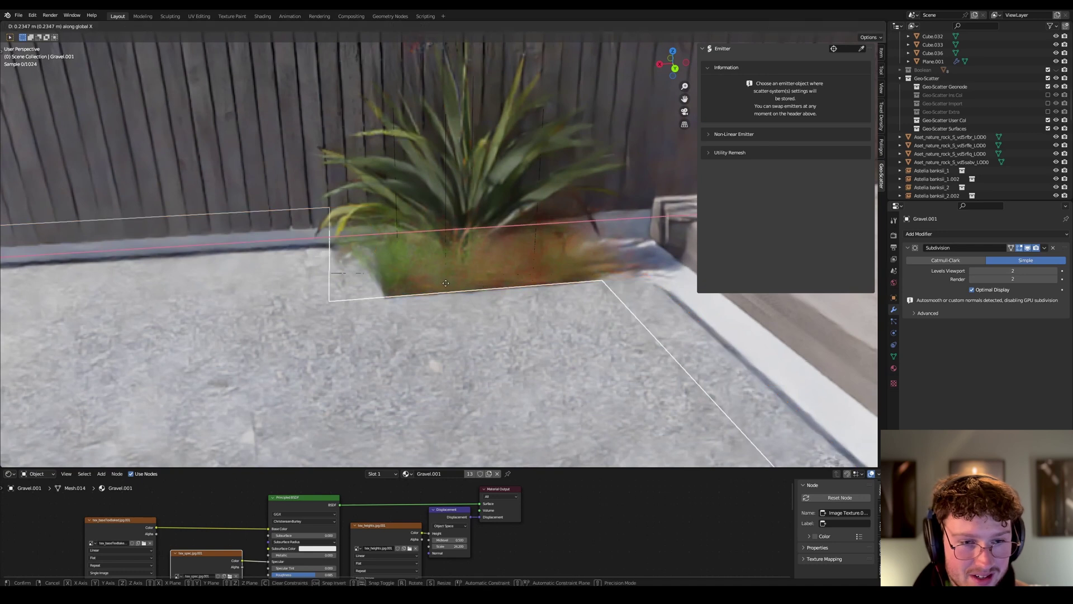
pyautogui.press('x')
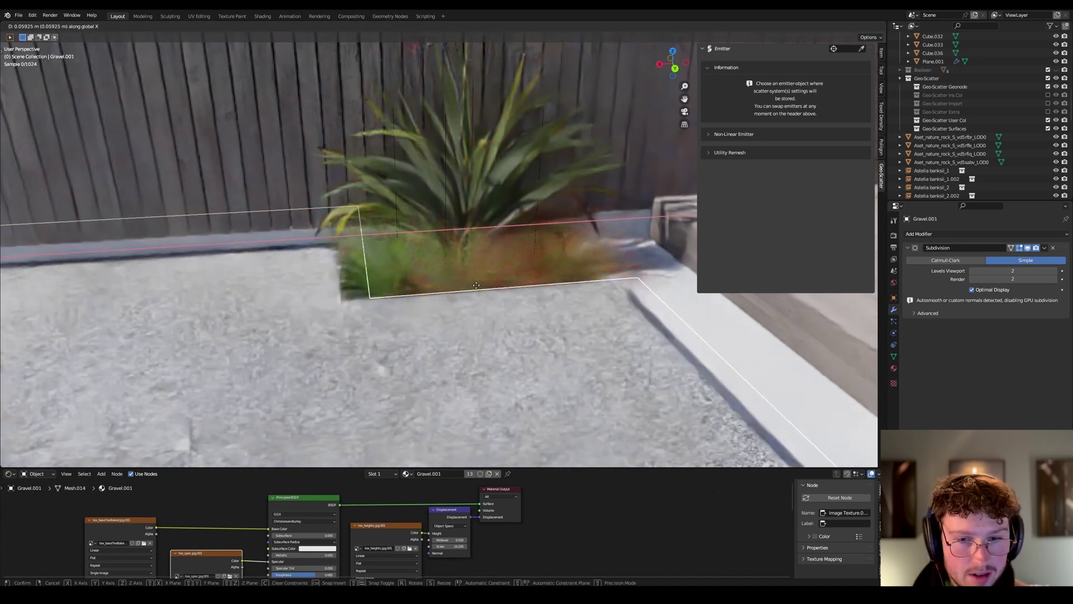
pyautogui.click(463, 288)
pyautogui.press('g')
pyautogui.press('z')
pyautogui.click(470, 296)
# Lower the other two gravel planes together about 0.057 m along Z and return to the camera view.
pyautogui.moveTo(420, 311); pyautogui.dragTo(334, 330, button='middle')
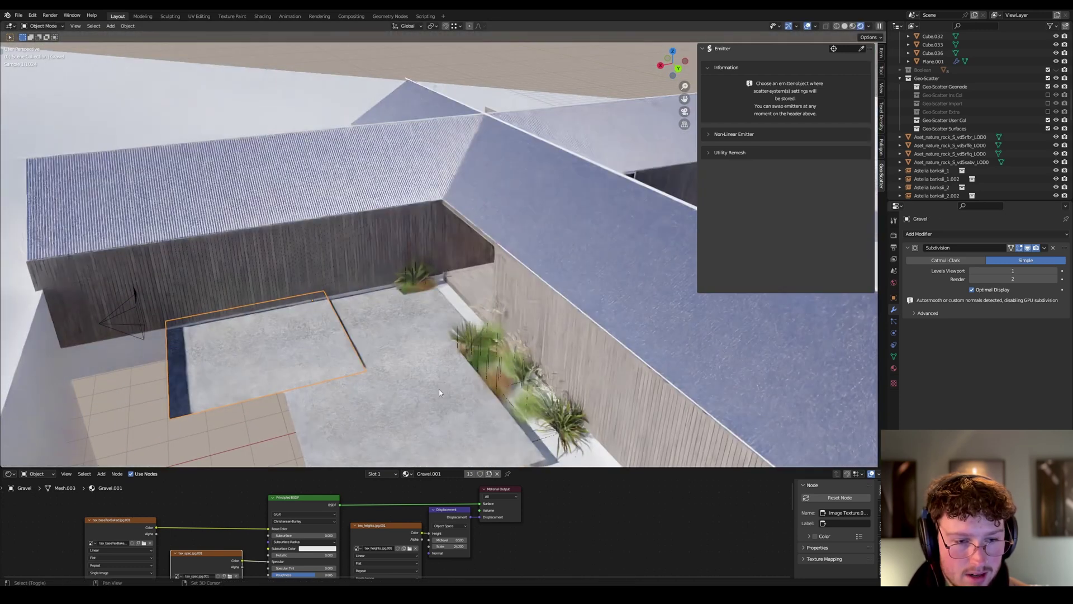
pyautogui.hotkey('shift', 'd')
pyautogui.press('z')
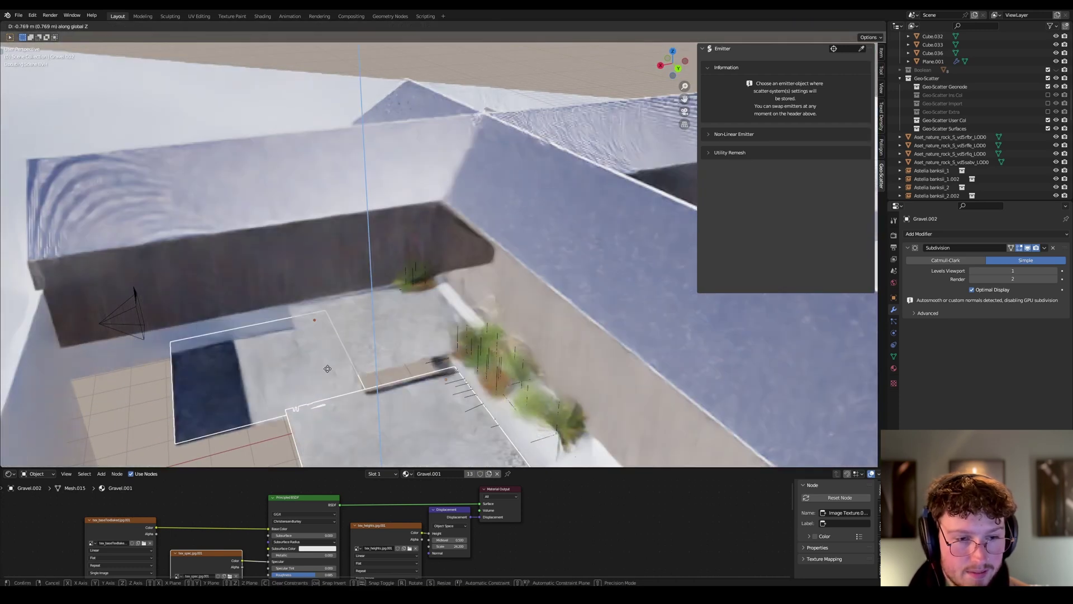
pyautogui.click(318, 383)
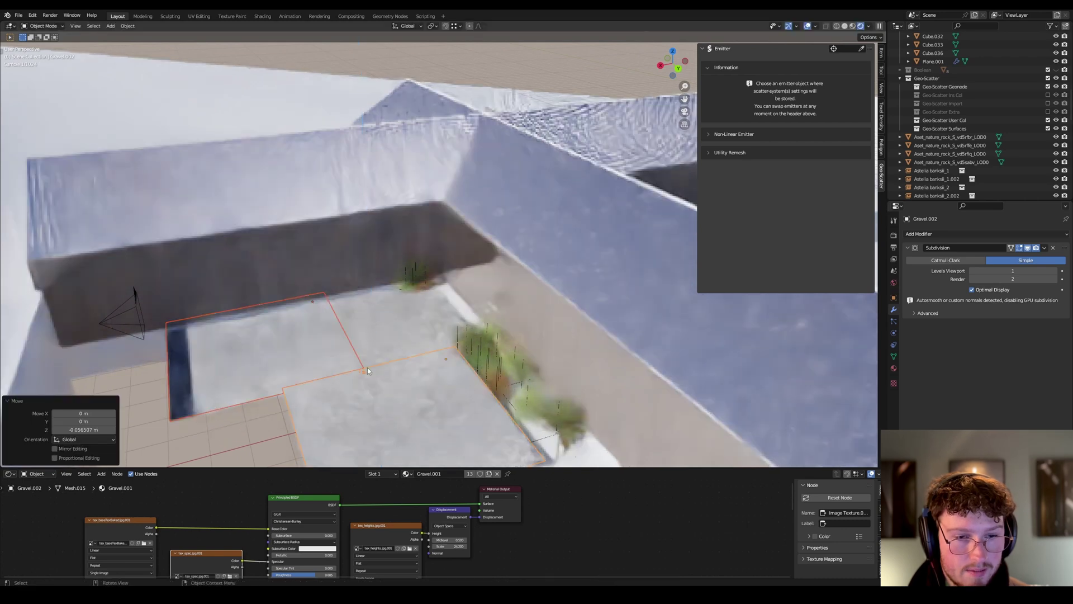
pyautogui.scroll(6, 390, 367)
pyautogui.press('KP_0')
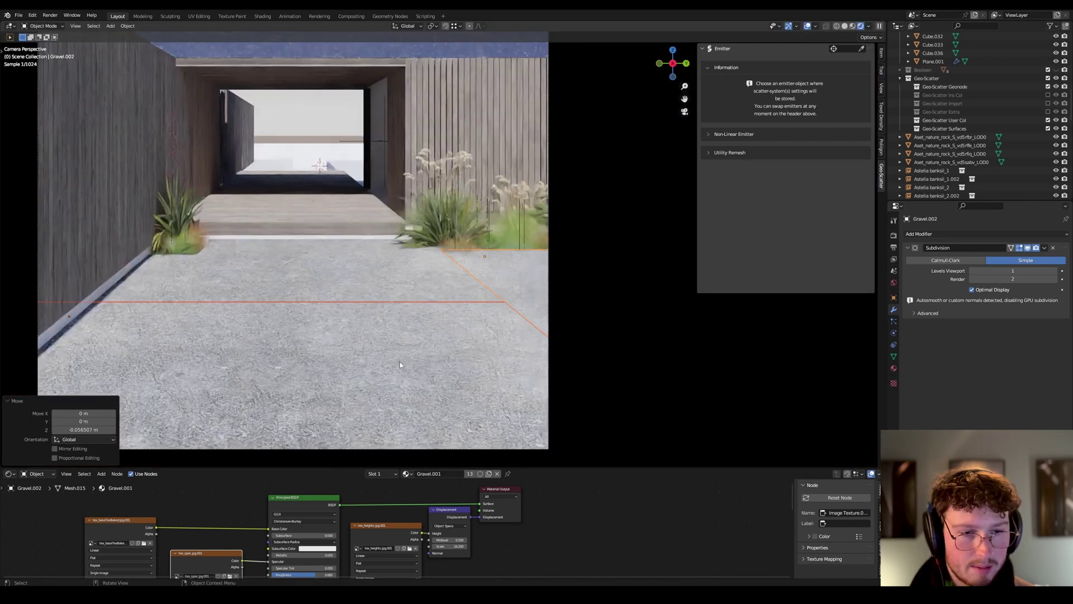
pyautogui.click(489, 264)
pyautogui.scroll(-2, 399, 180)
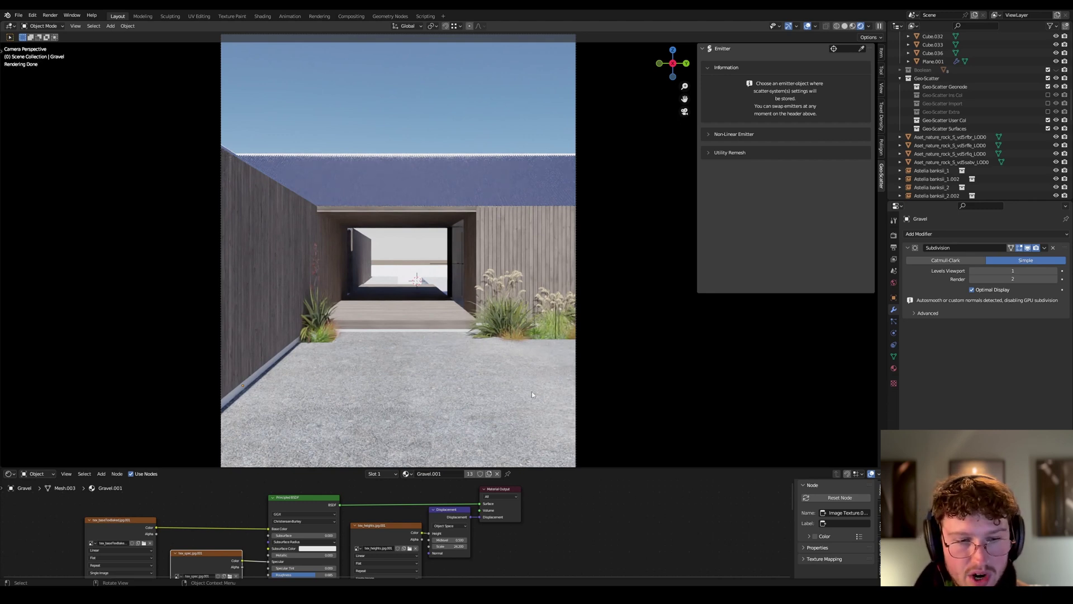
pyautogui.click(298, 360)
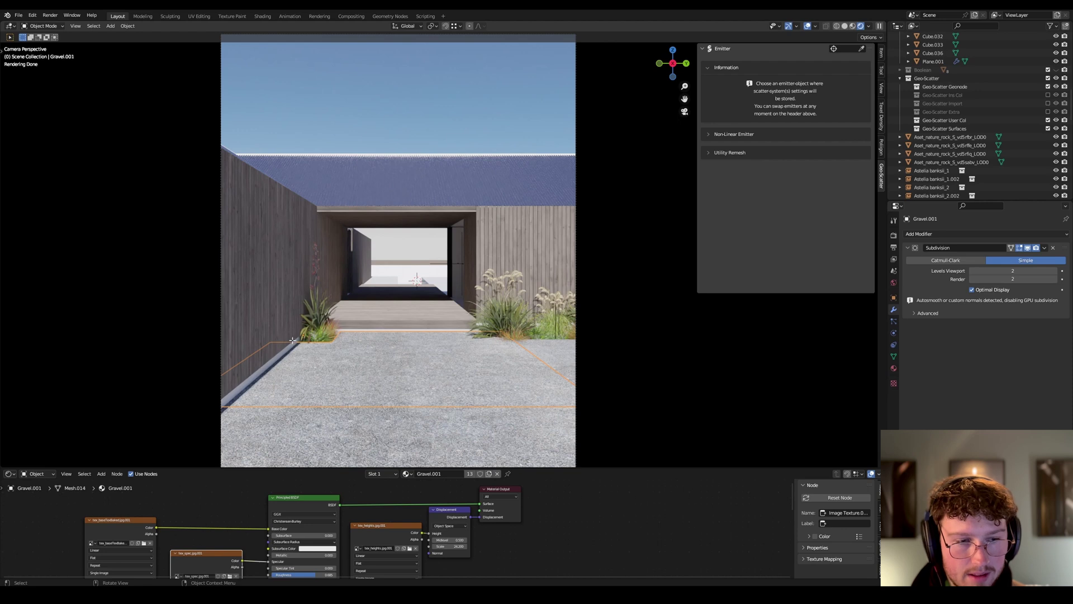
pyautogui.press('Tab')
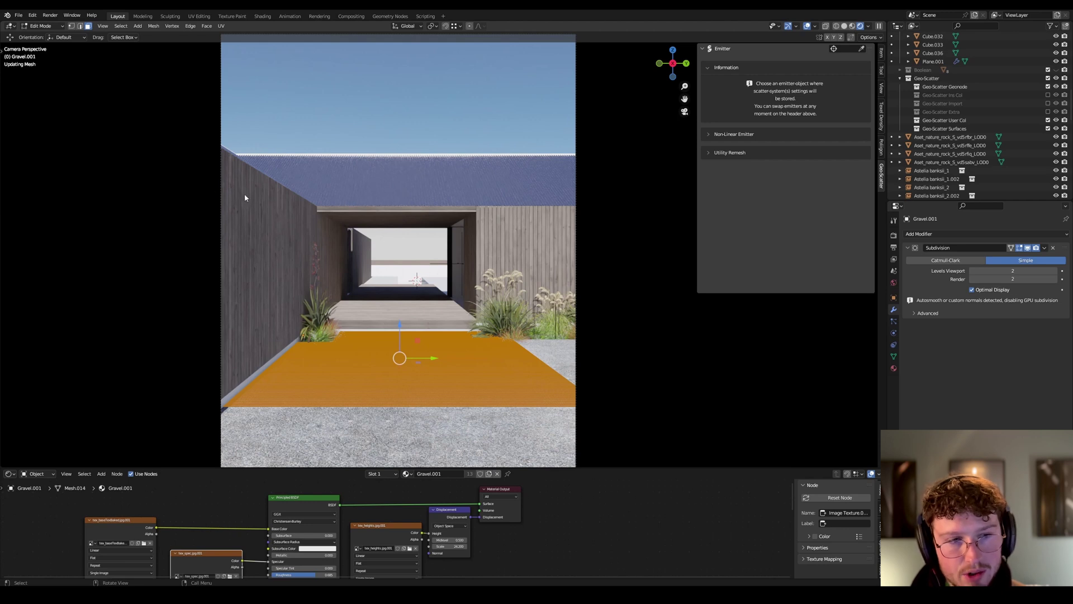
pyautogui.press('Tab')
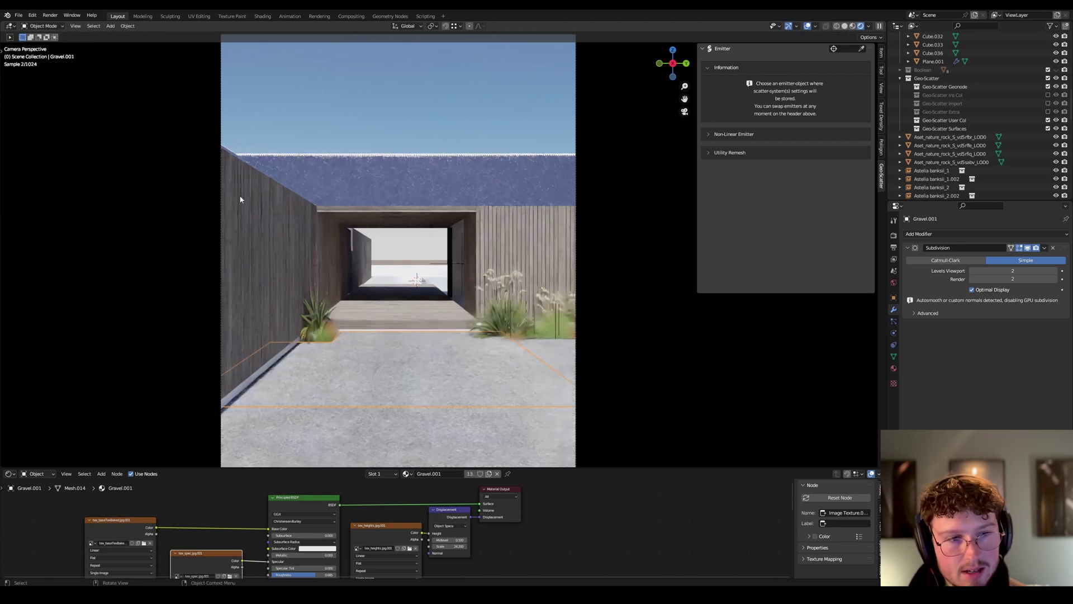